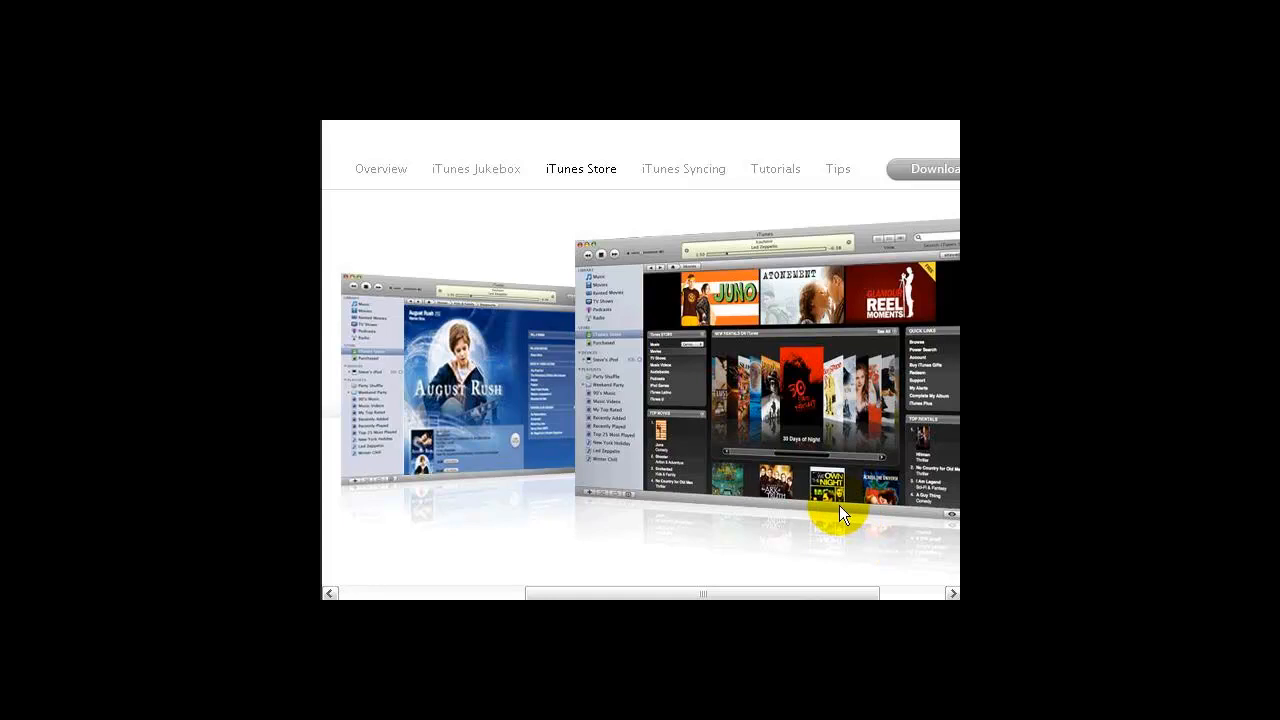
# - Examine the iTunes Store page, the CoverAction Pro cover samples and the JV Wealth Club sales page as graphics examples
pyautogui.scroll(-1, 839, 512)
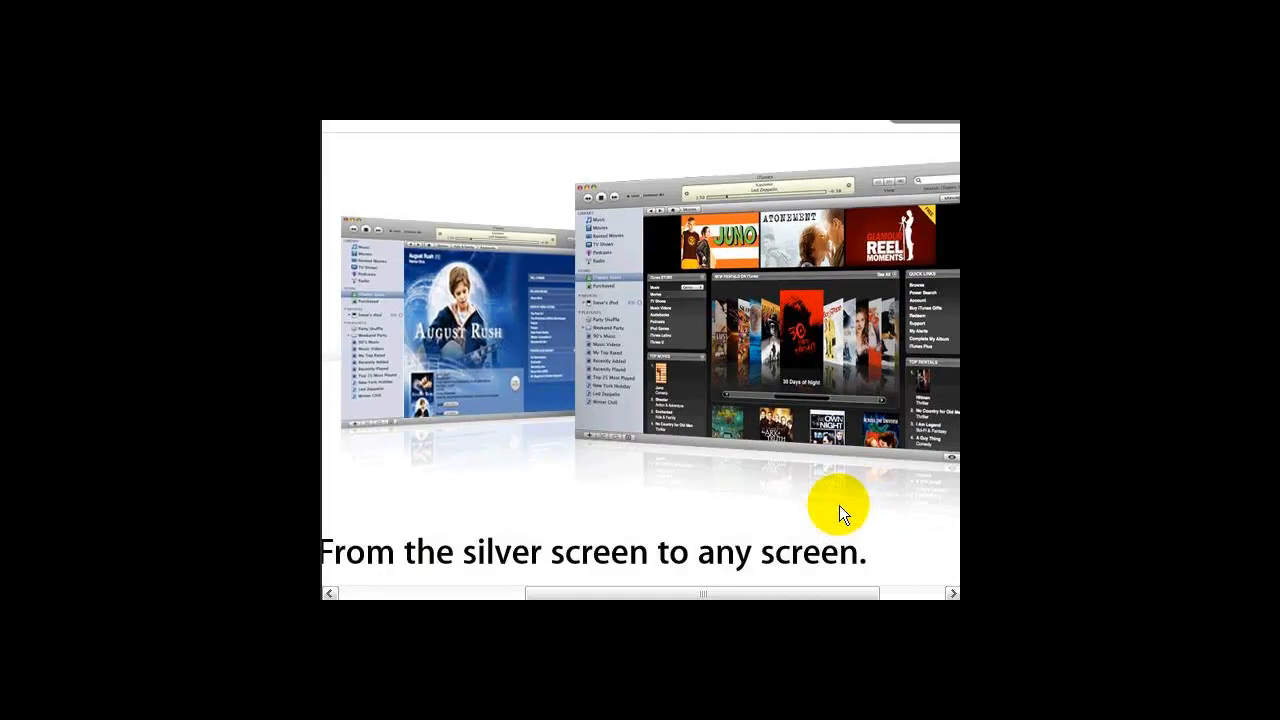
pyautogui.scroll(1, 839, 508)
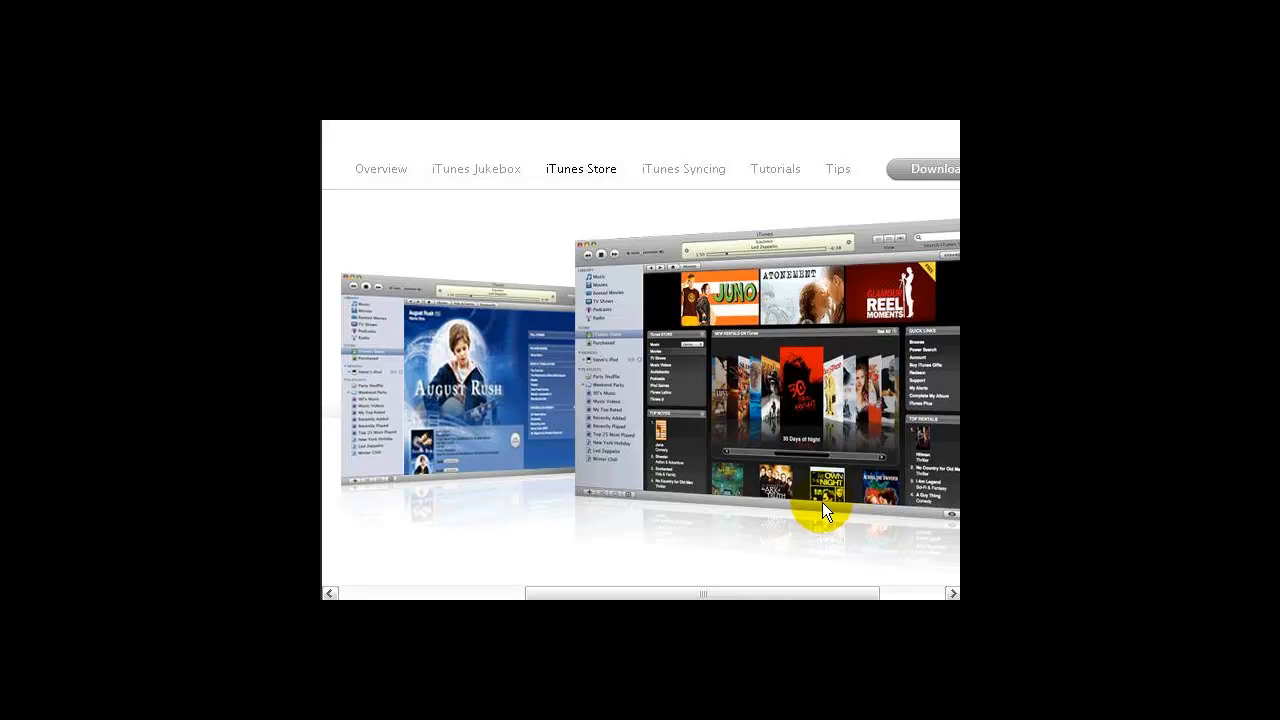
pyautogui.scroll(-1, 790, 482)
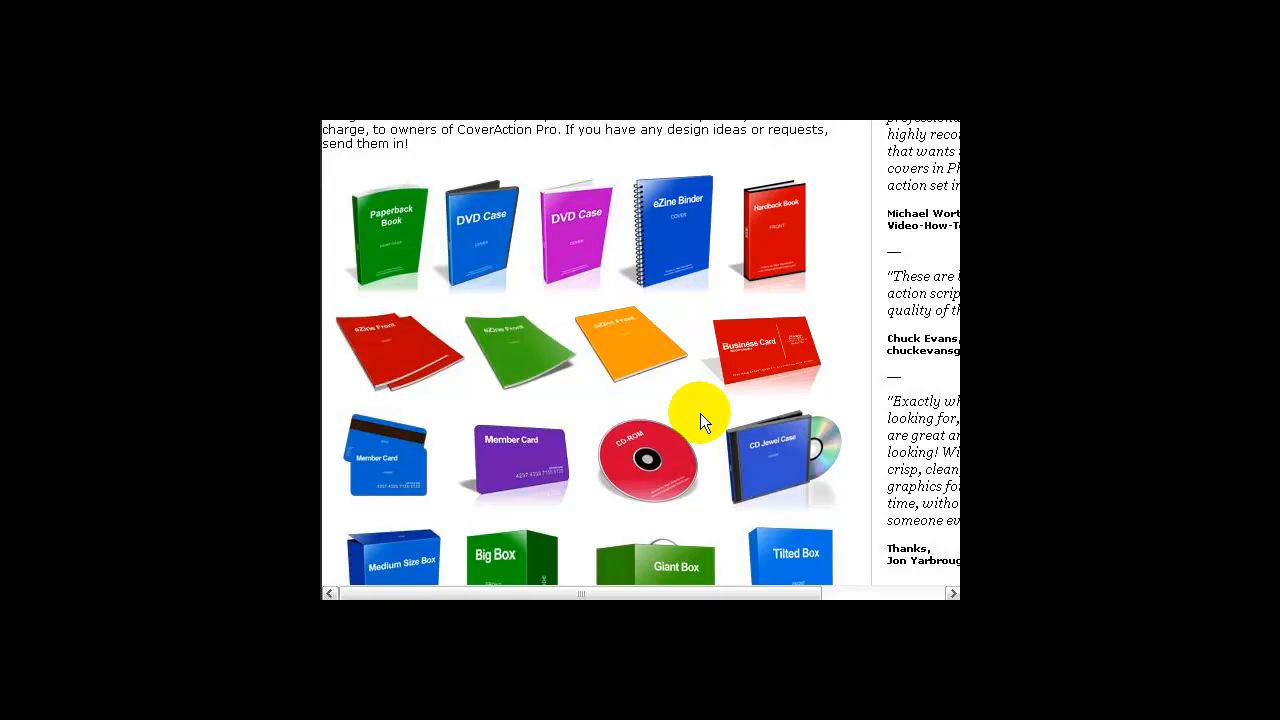
pyautogui.scroll(-2, 700, 413)
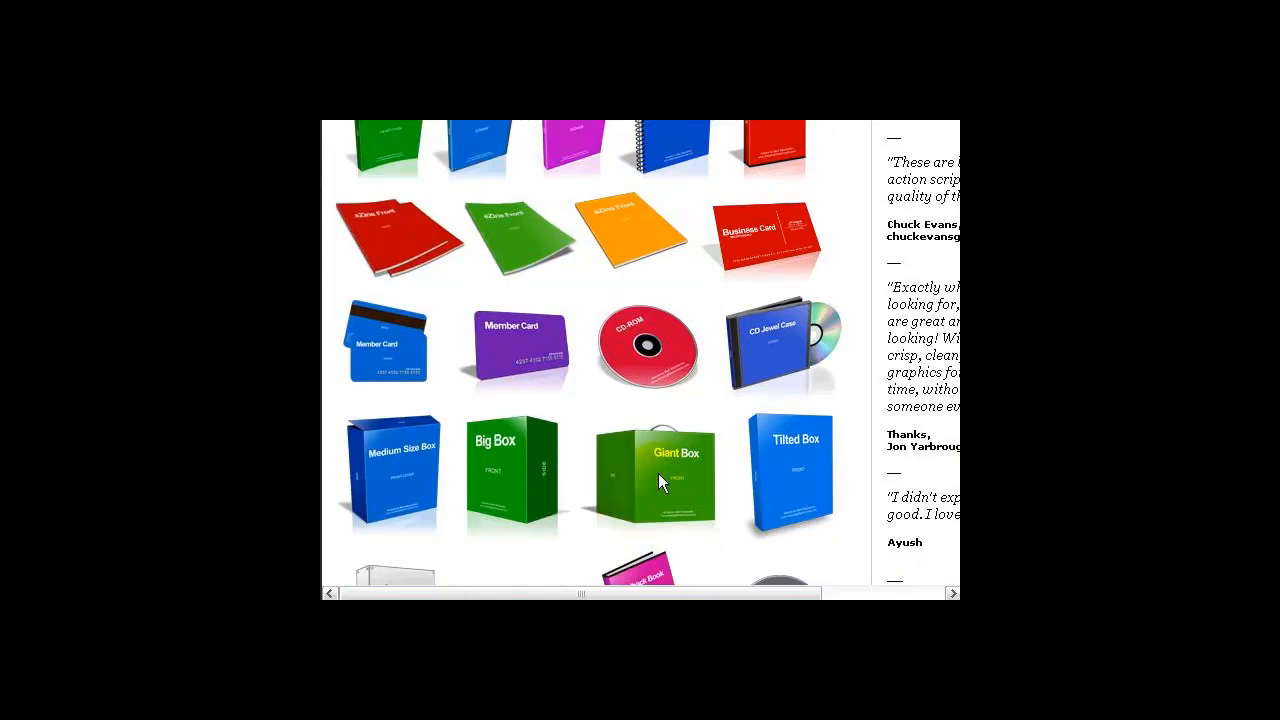
pyautogui.scroll(1, 658, 473)
pyautogui.scroll(1, 658, 481)
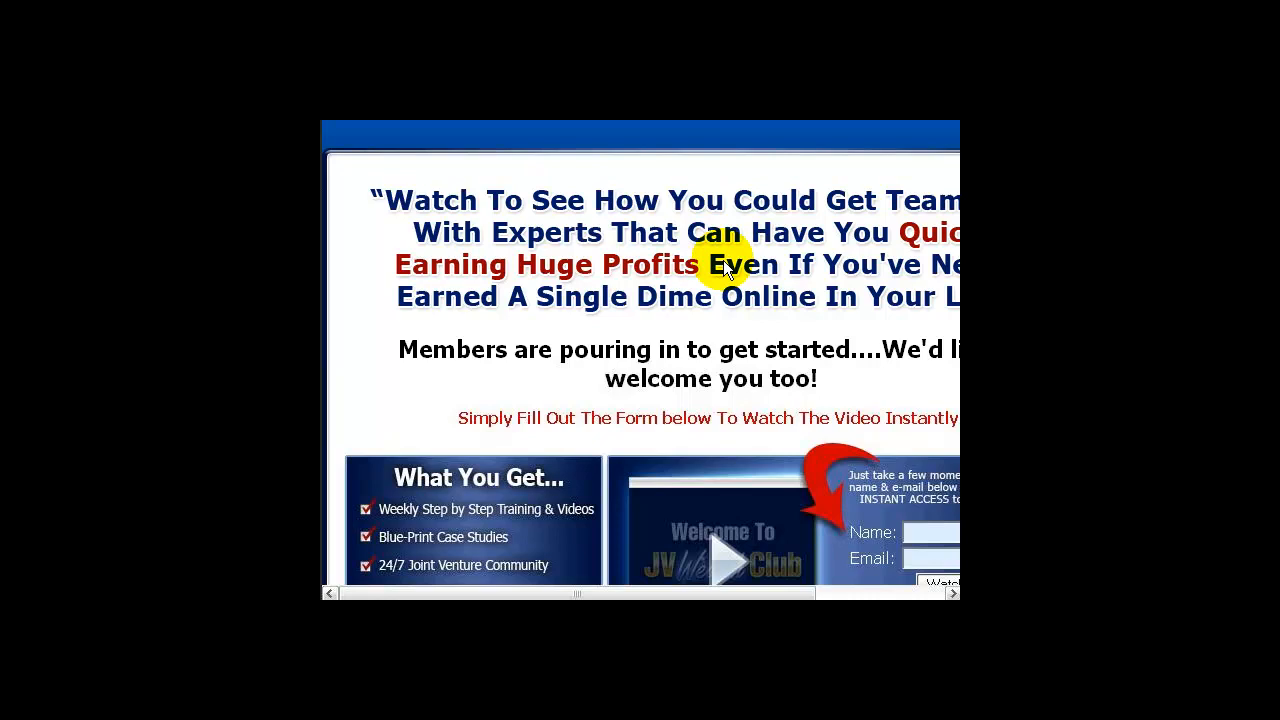
pyautogui.scroll(-2, 722, 258)
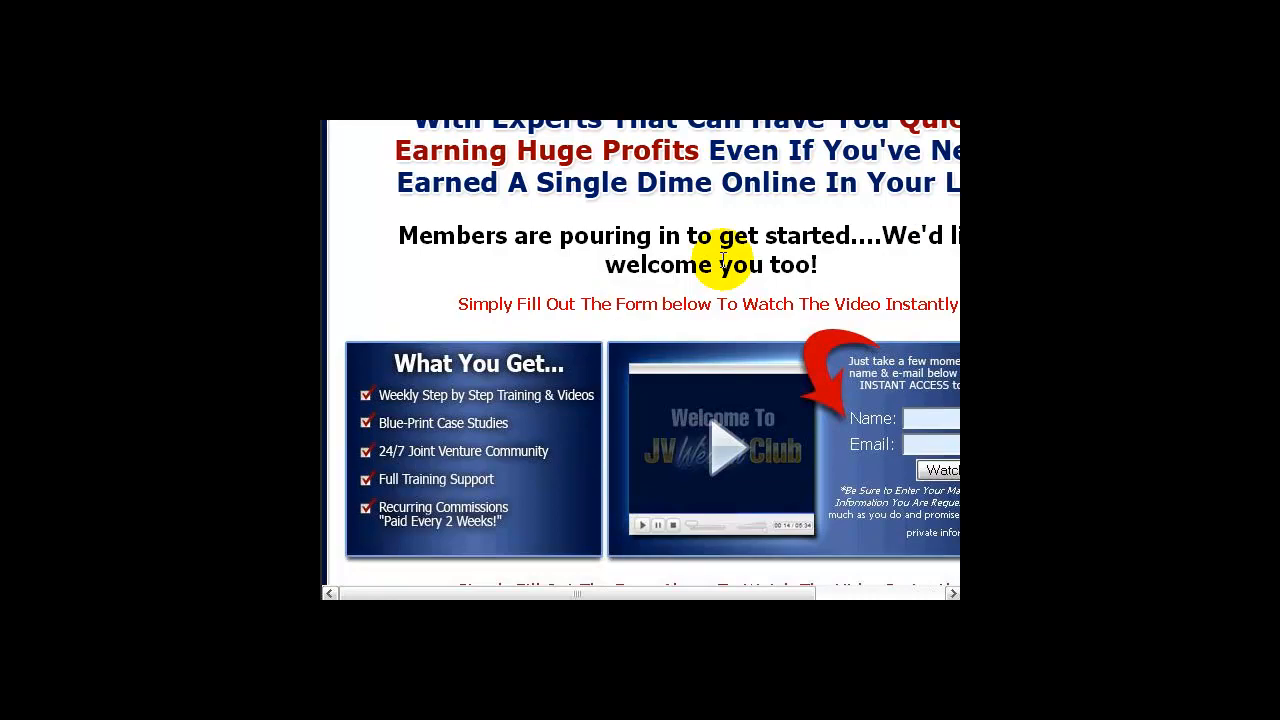
pyautogui.scroll(1, 723, 260)
pyautogui.scroll(1, 723, 260)
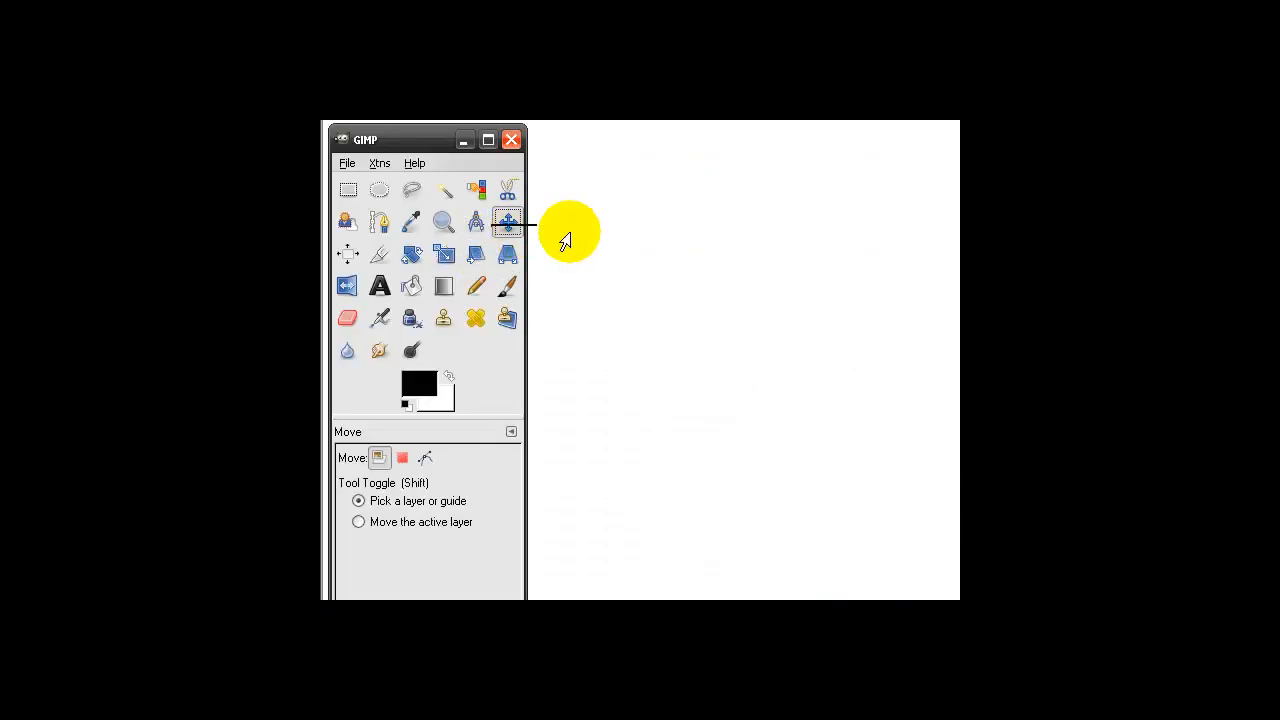
# - Create a blank image in GIMP from the 1600x1200 template
pyautogui.click(348, 164)
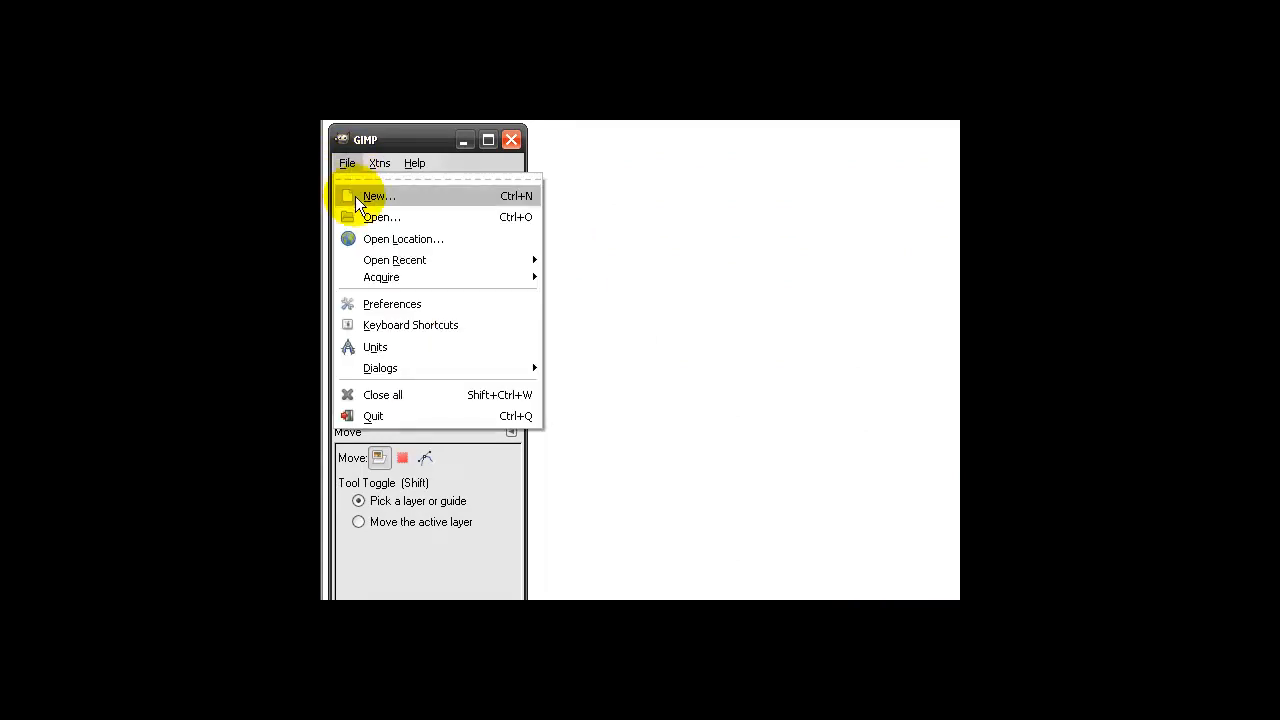
pyautogui.click(355, 196)
pyautogui.click(771, 190)
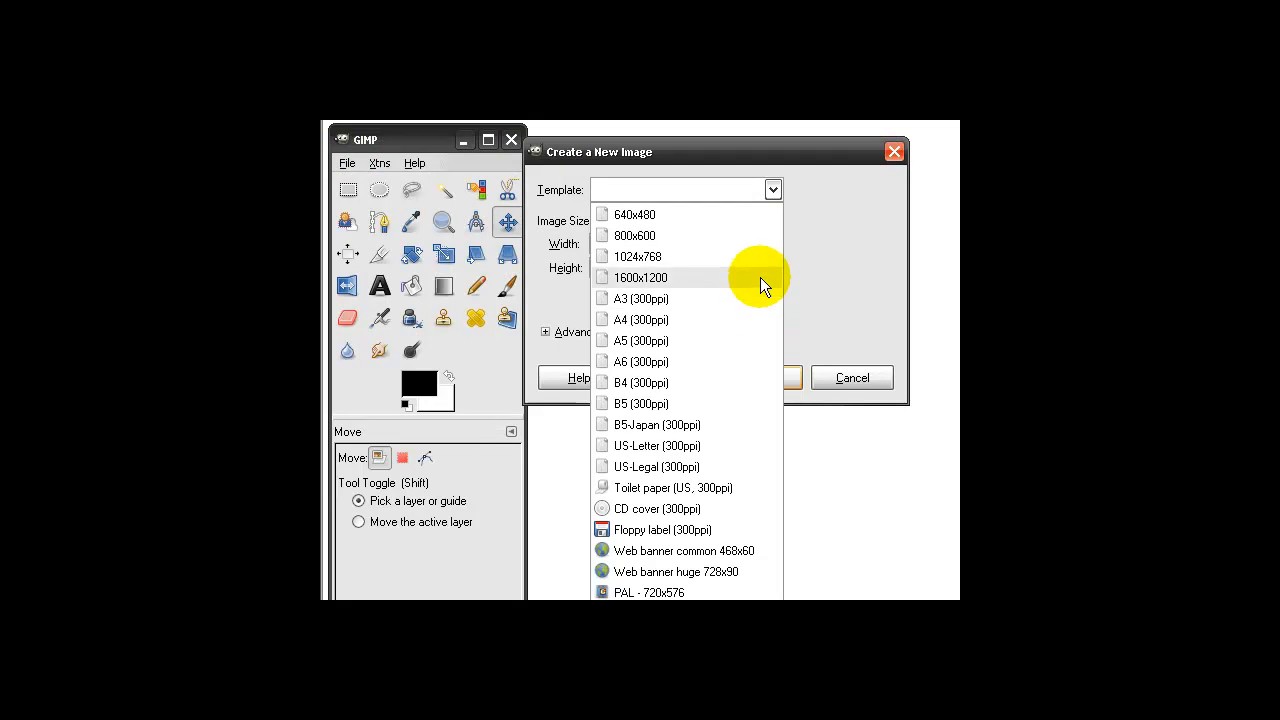
pyautogui.click(656, 280)
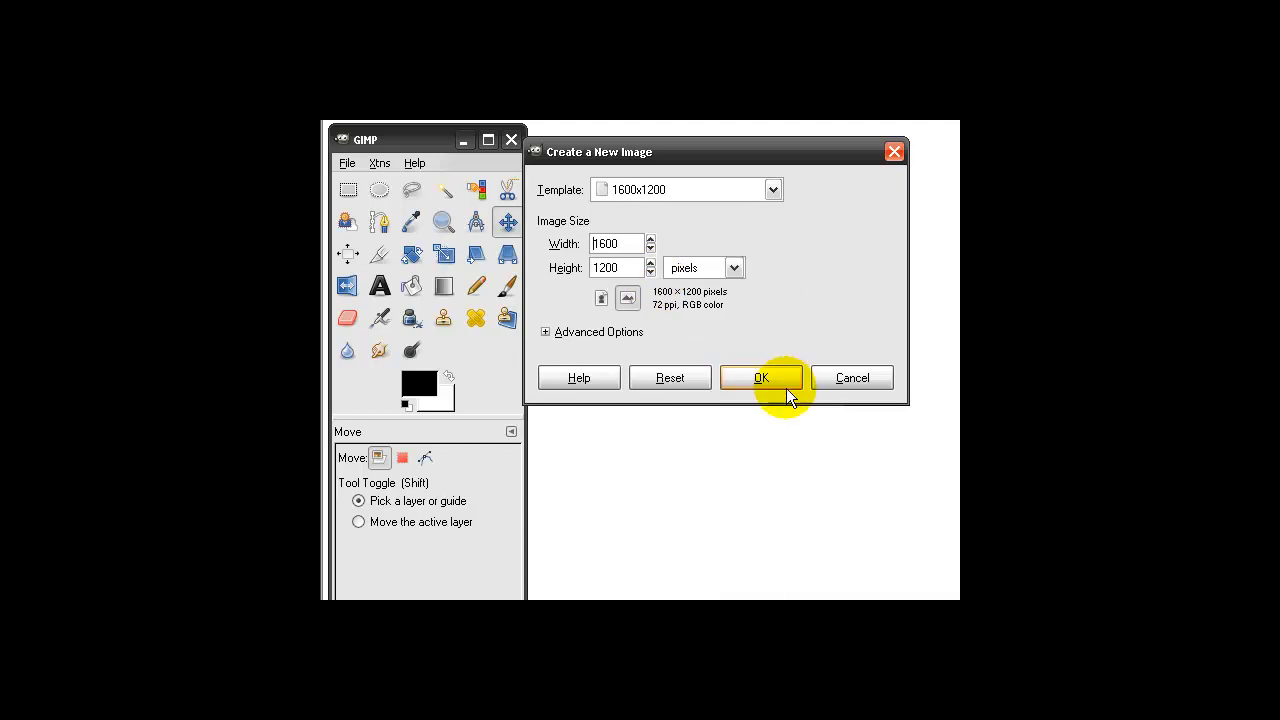
pyautogui.click(783, 379)
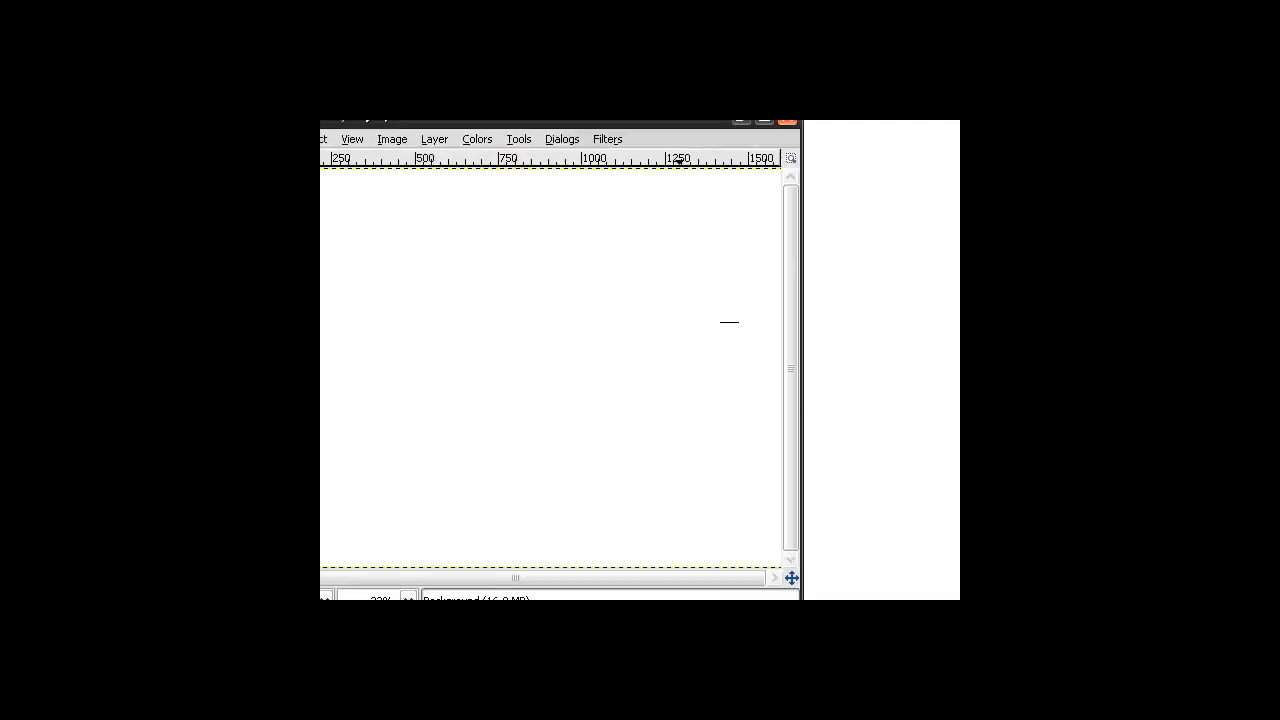
# - Move the blank image's window fully into view and paste the copied web page screenshot into it
pyautogui.moveTo(679, 126); pyautogui.dragTo(781, 137)
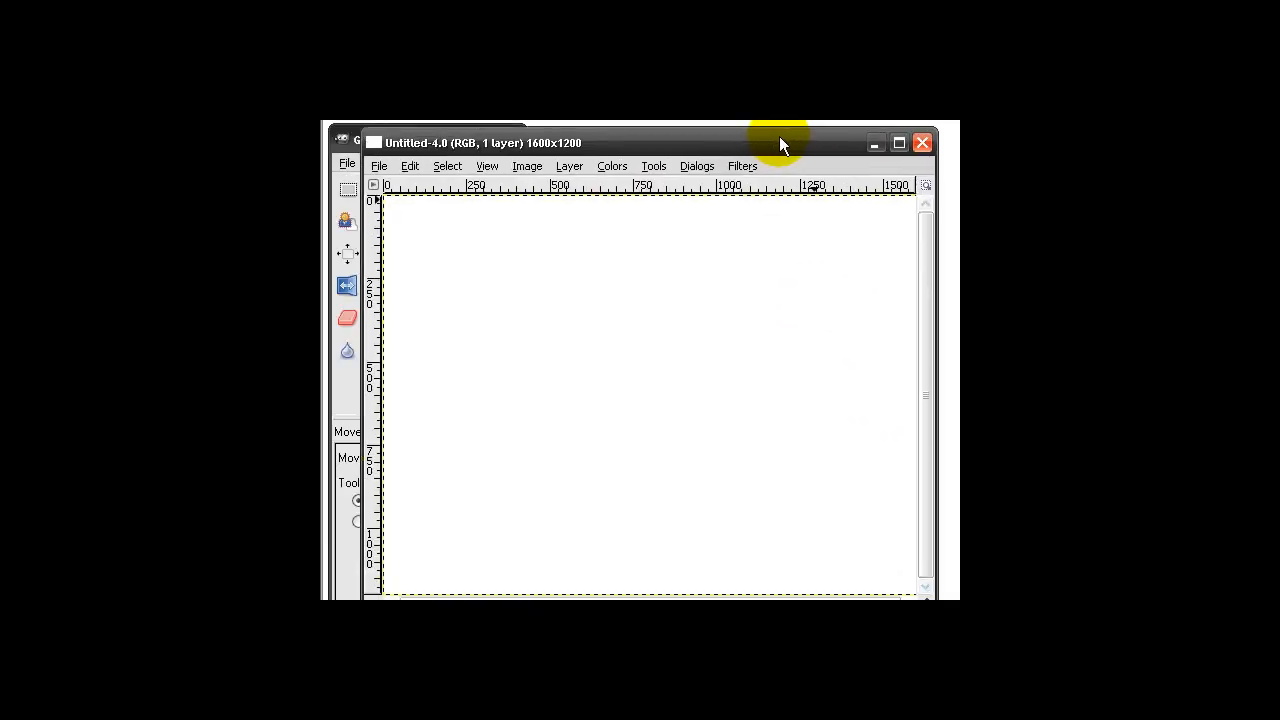
pyautogui.click(412, 170)
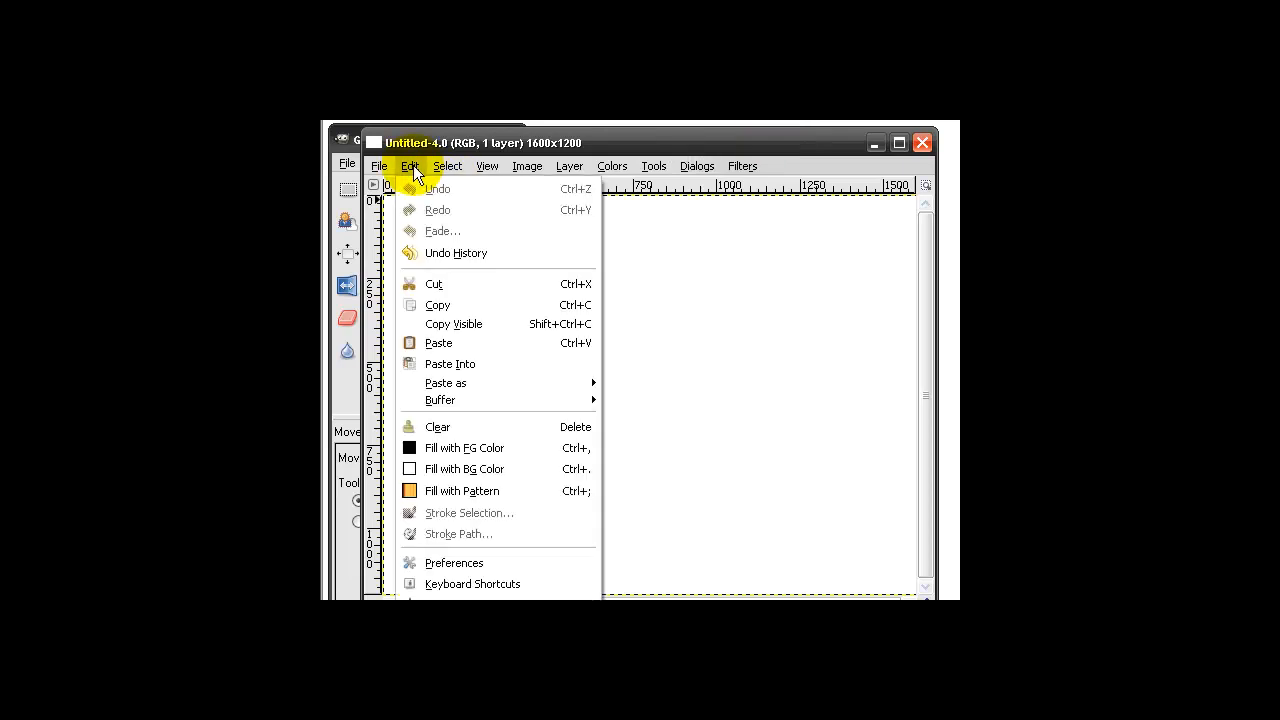
pyautogui.click(458, 345)
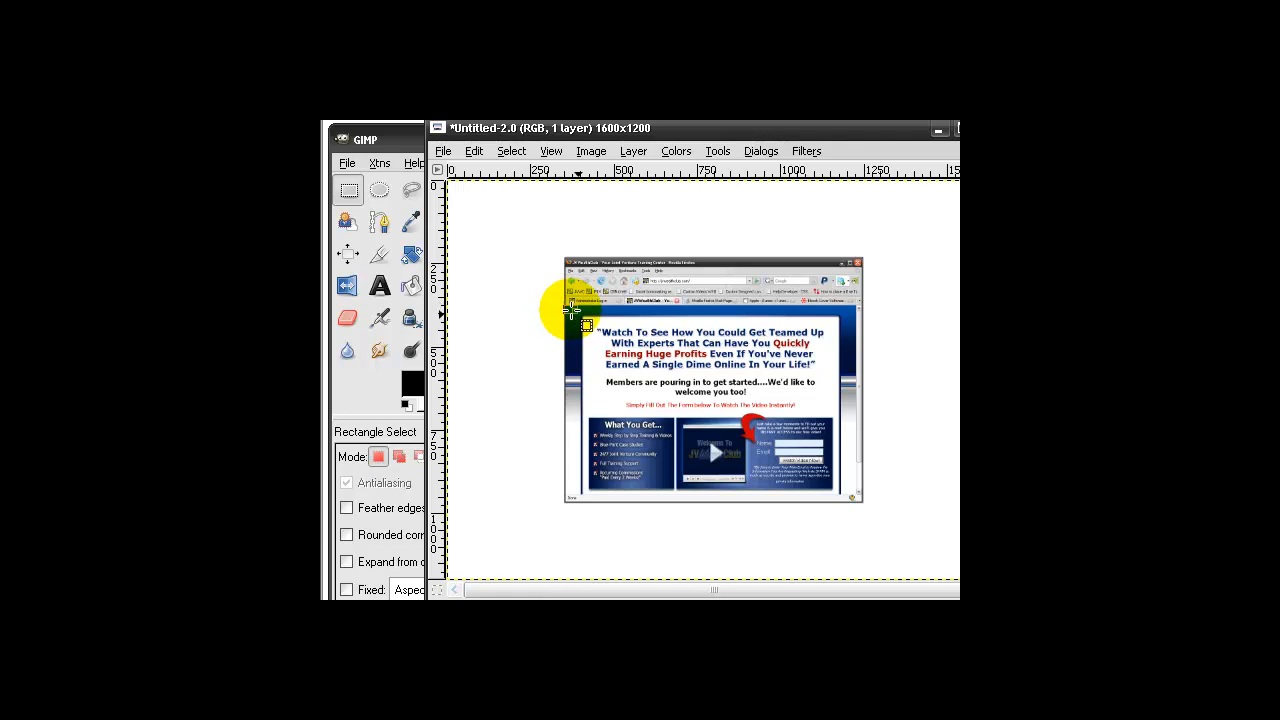
# - Crop the screenshot image to the web page content below the browser toolbars, about 900x597 pixels, and reposition its window
pyautogui.moveTo(565, 308); pyautogui.dragTo(860, 505)
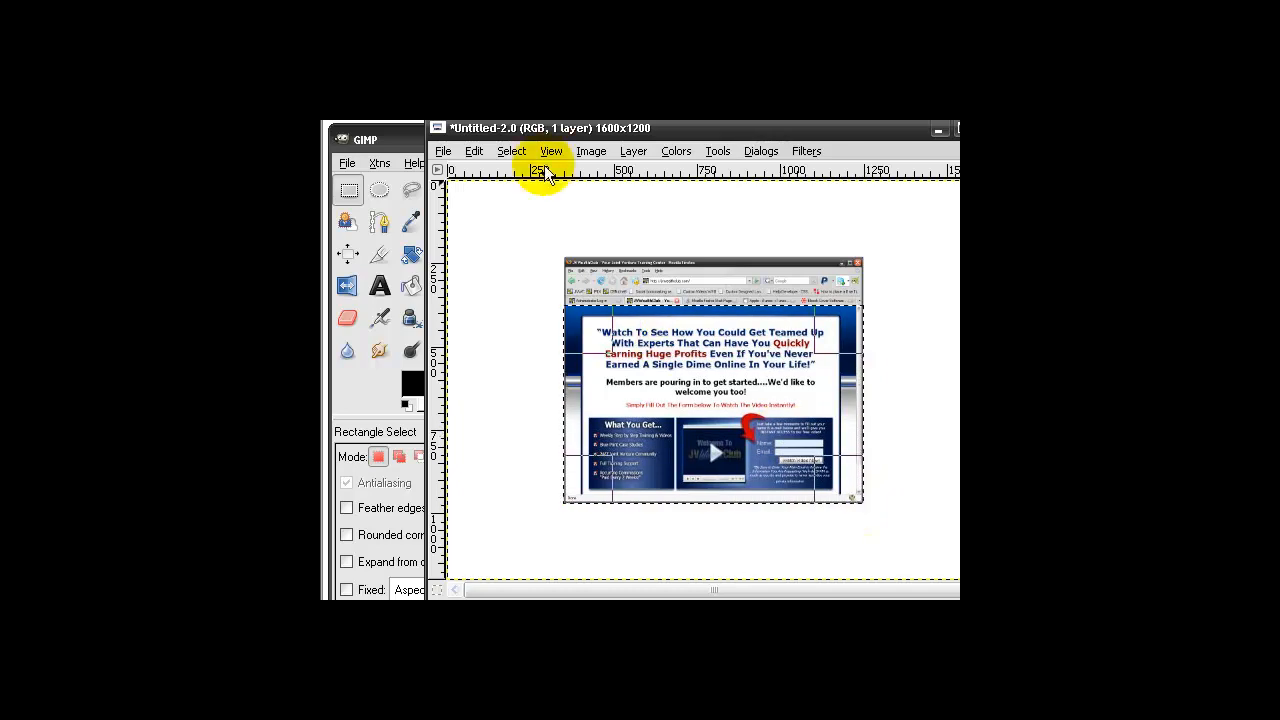
pyautogui.click(588, 152)
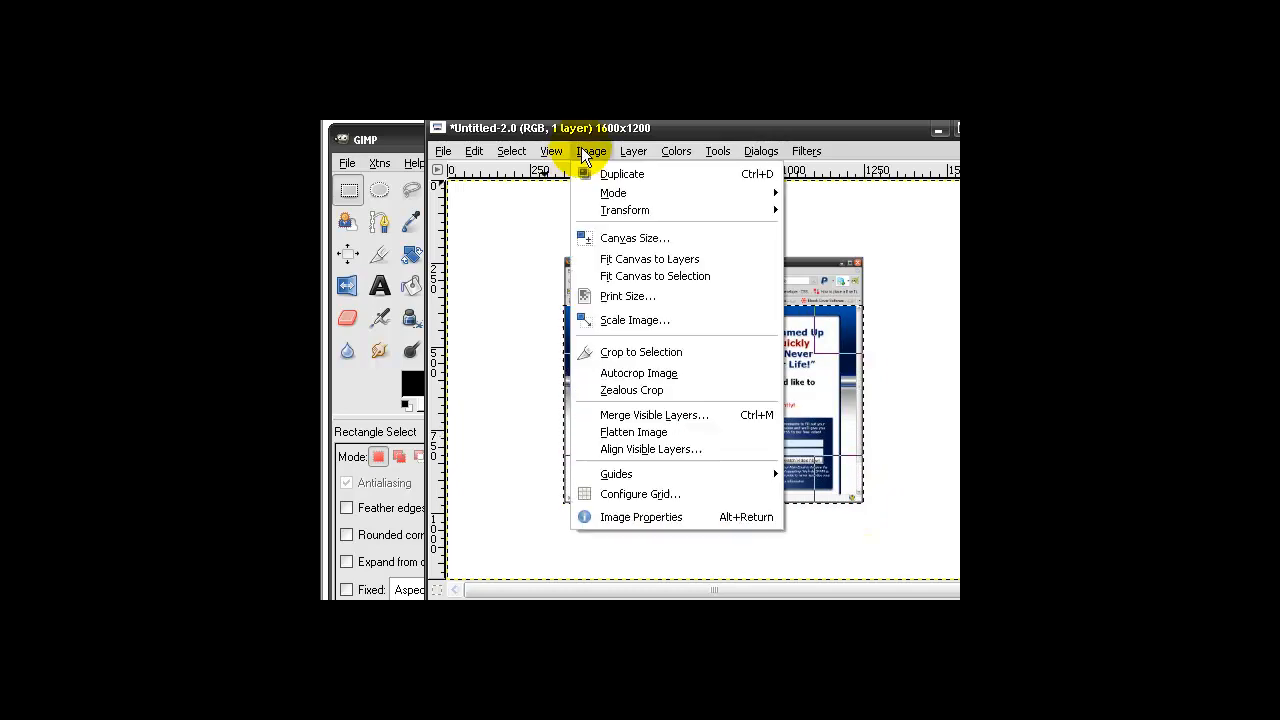
pyautogui.click(628, 352)
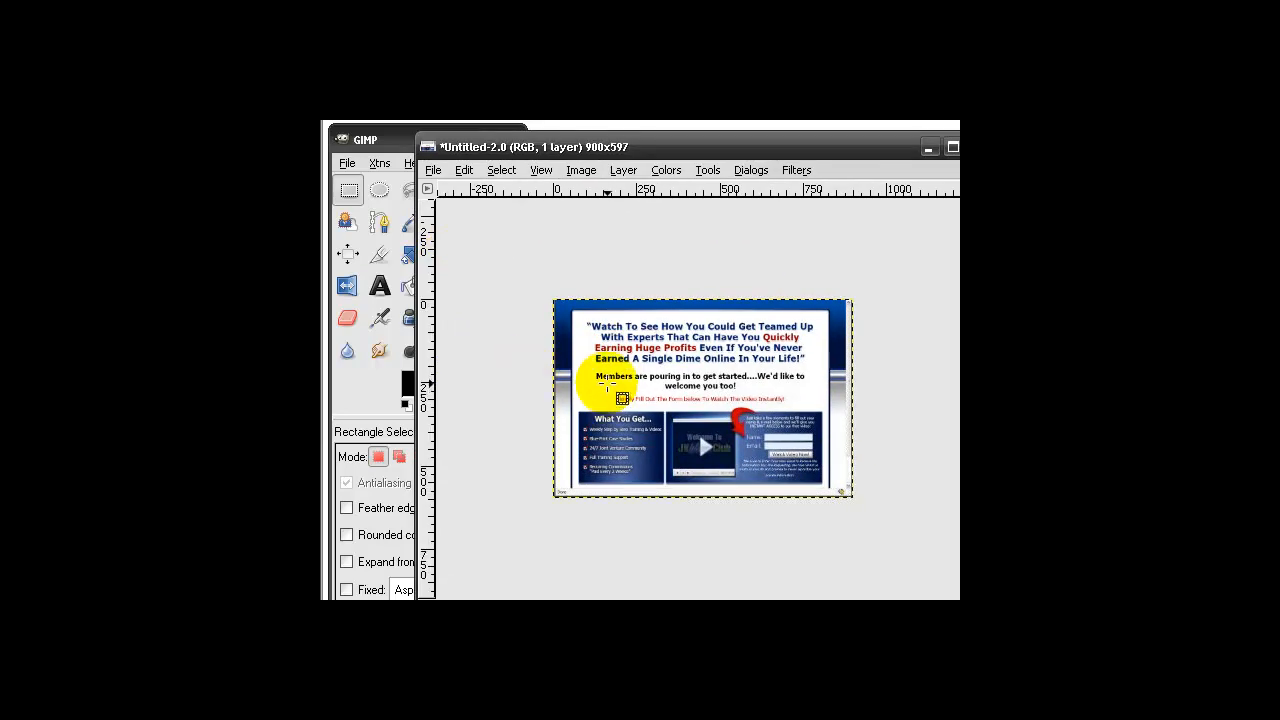
pyautogui.moveTo(687, 156); pyautogui.dragTo(722, 147)
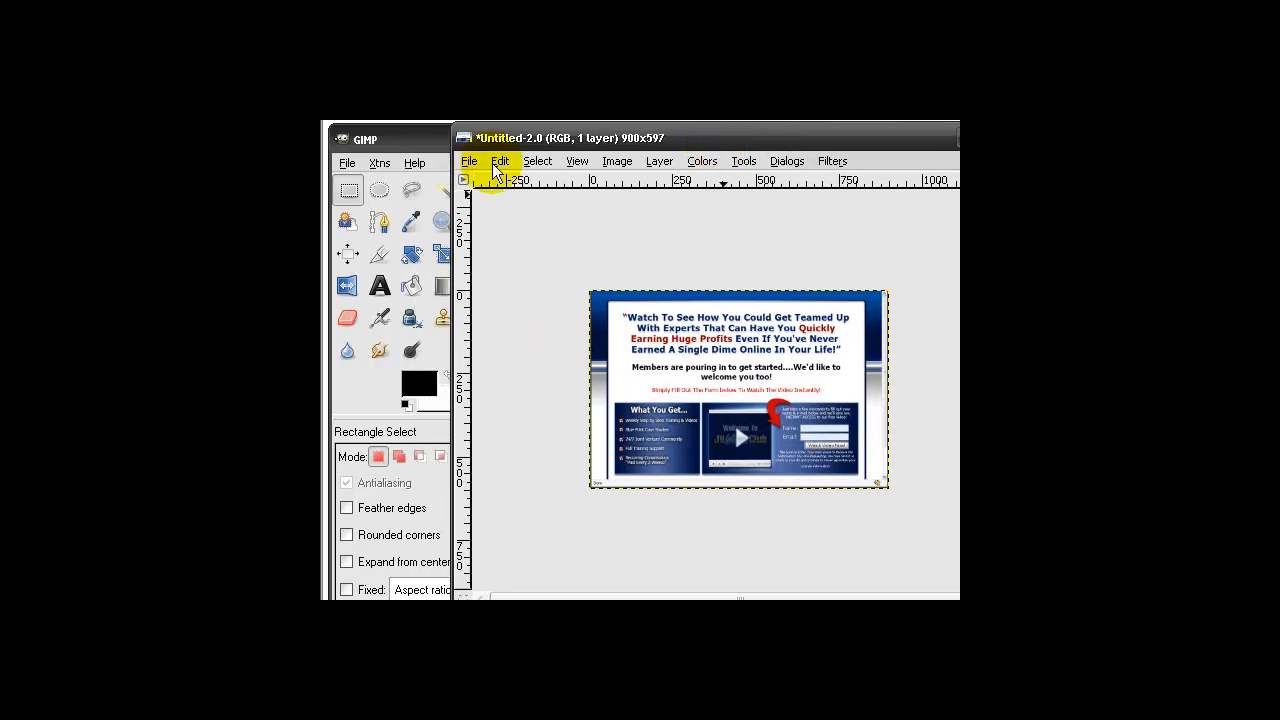
# - Create a second blank image from the 1600x1200 template
pyautogui.click(397, 152)
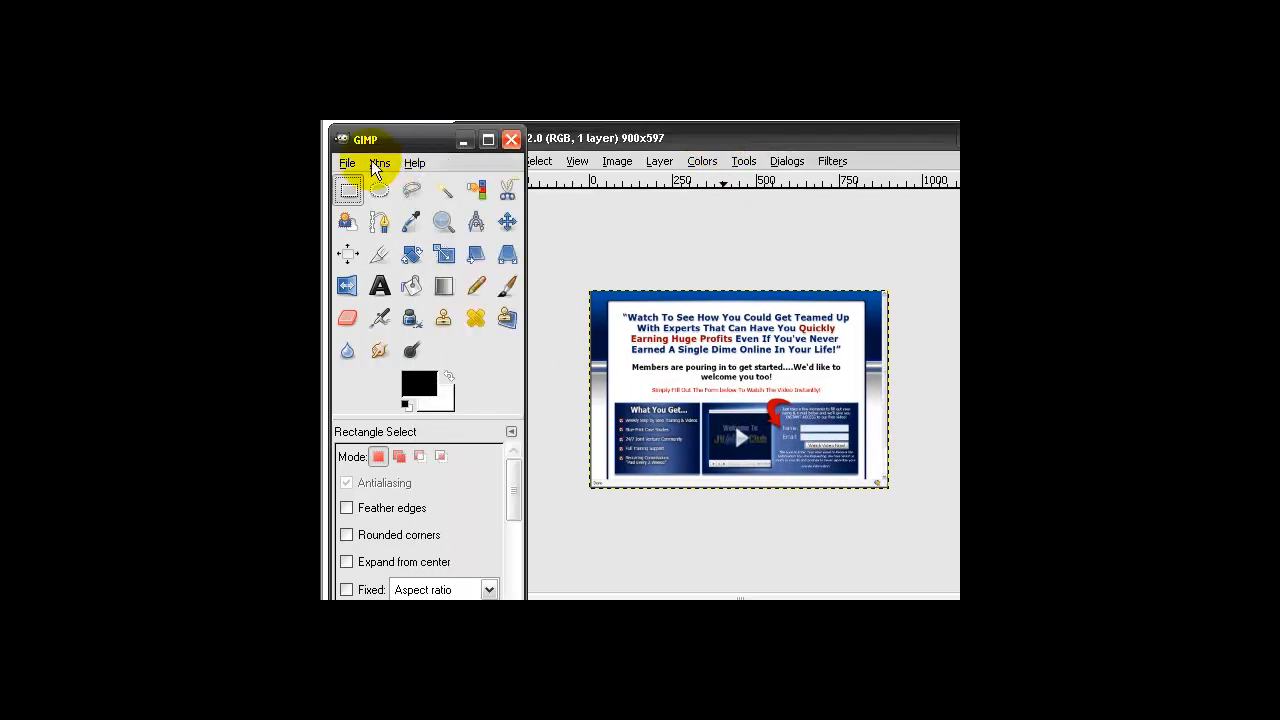
pyautogui.click(346, 163)
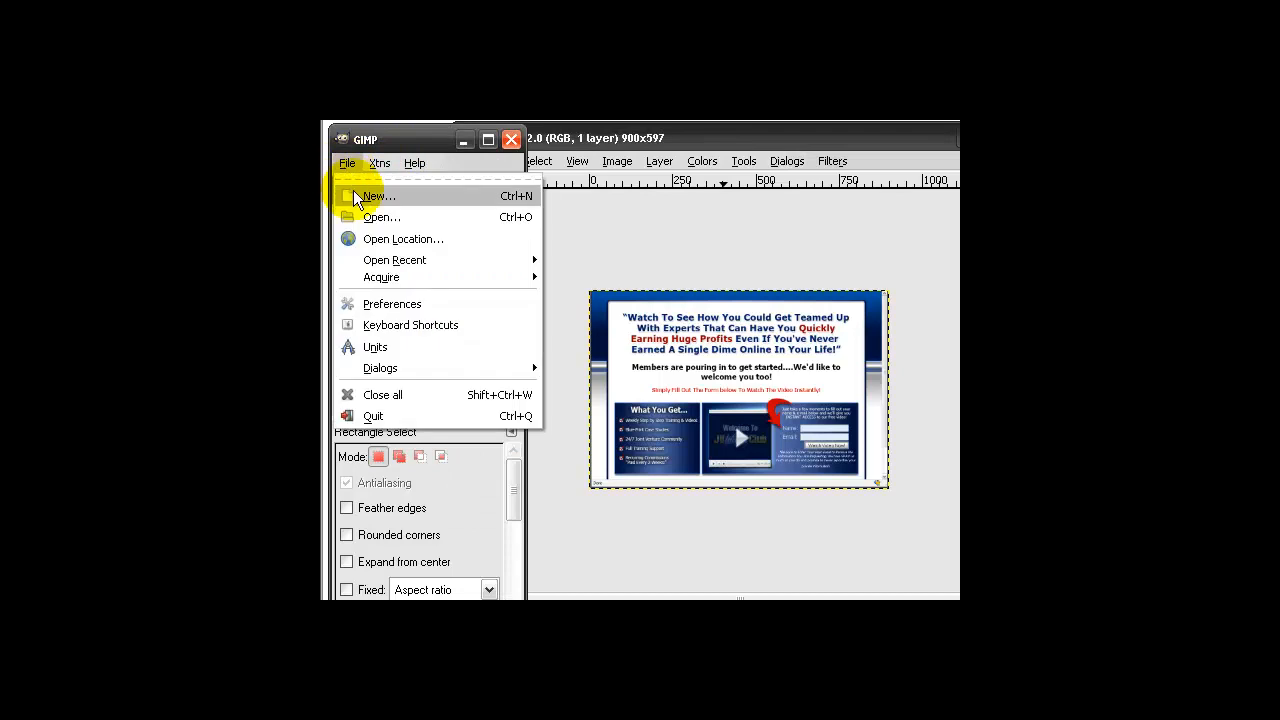
pyautogui.click(357, 197)
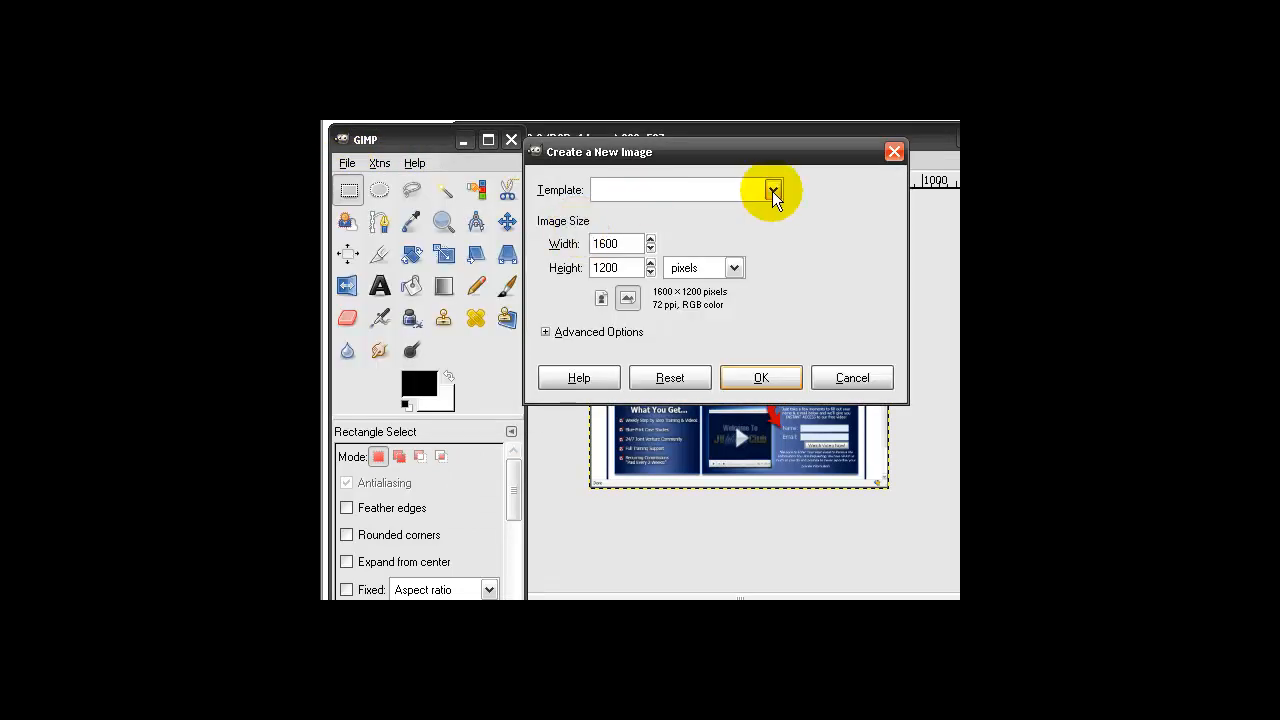
pyautogui.click(772, 190)
pyautogui.click(745, 277)
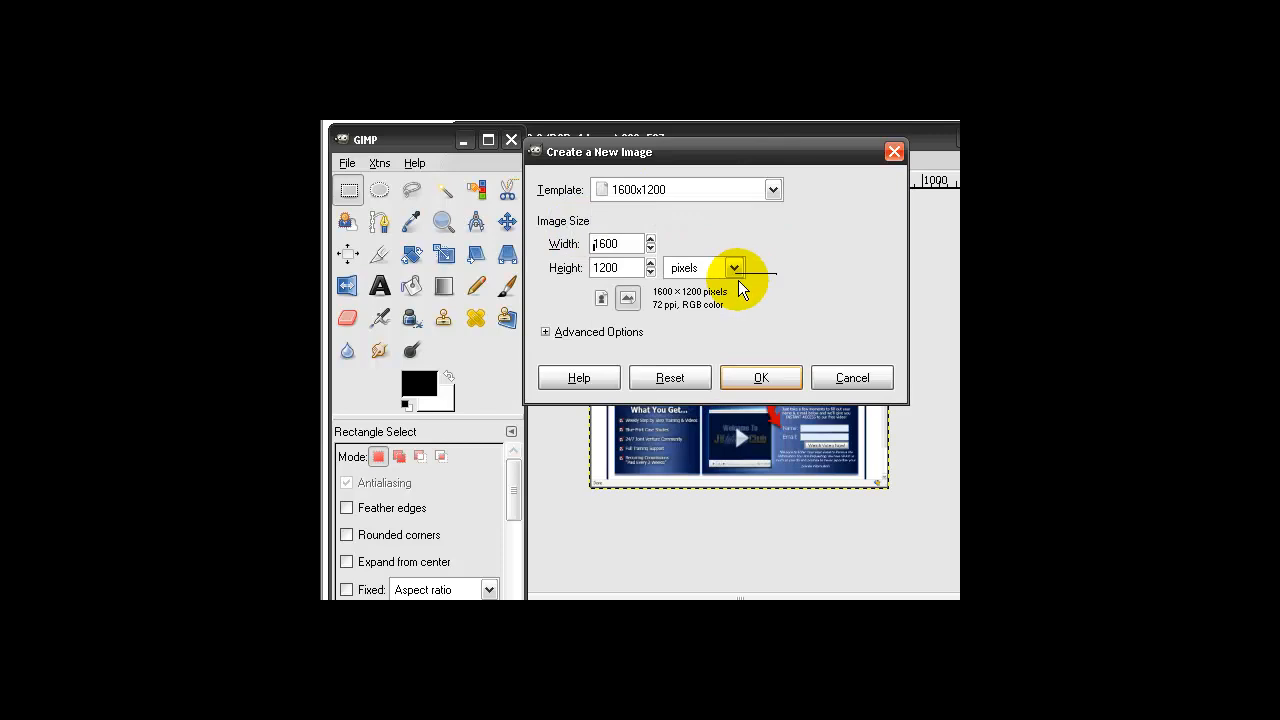
pyautogui.click(775, 379)
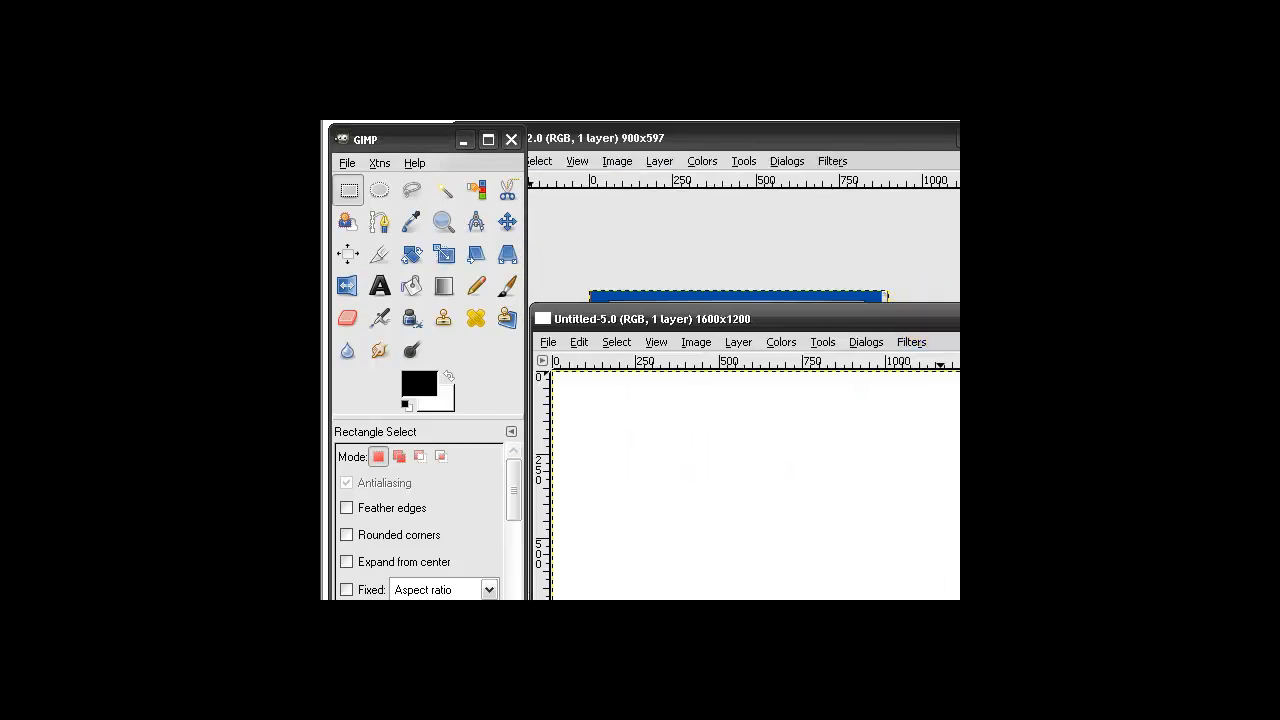
# - Open a new Layers, Channels & Paths dock and move it lower on the screen
pyautogui.click(348, 164)
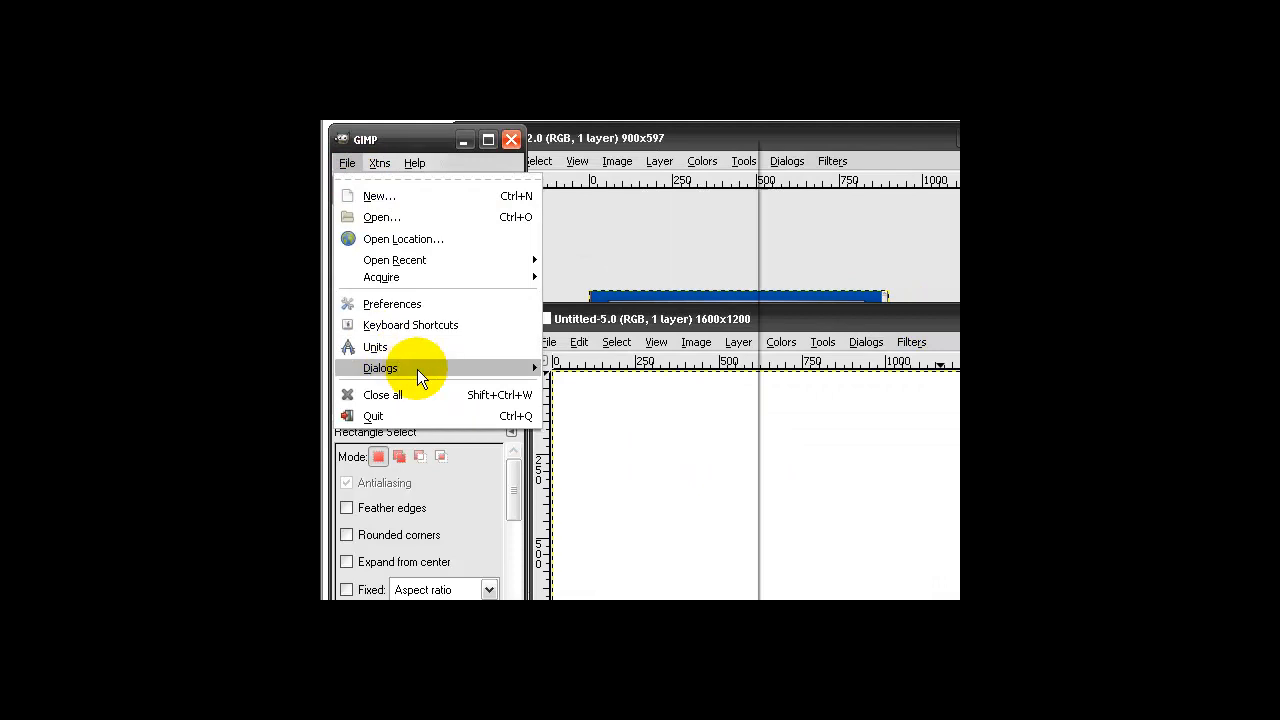
pyautogui.moveTo(420, 370)
pyautogui.moveTo(666, 163)
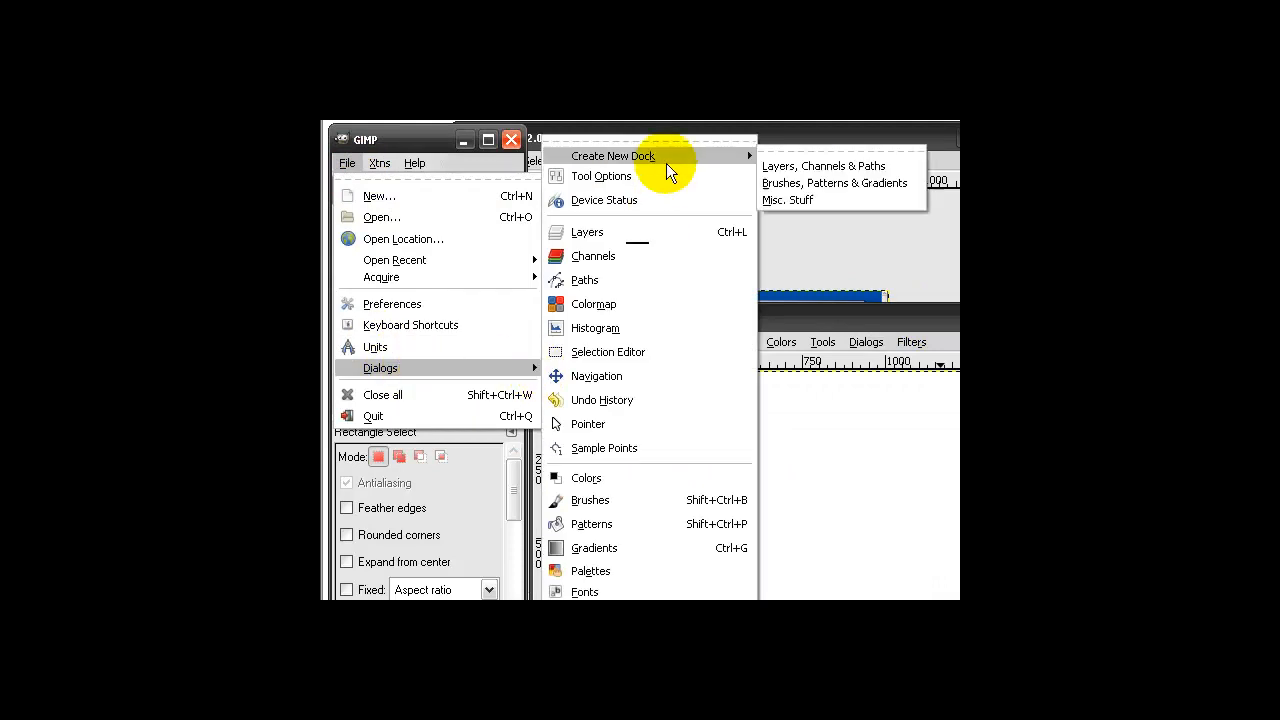
pyautogui.click(778, 166)
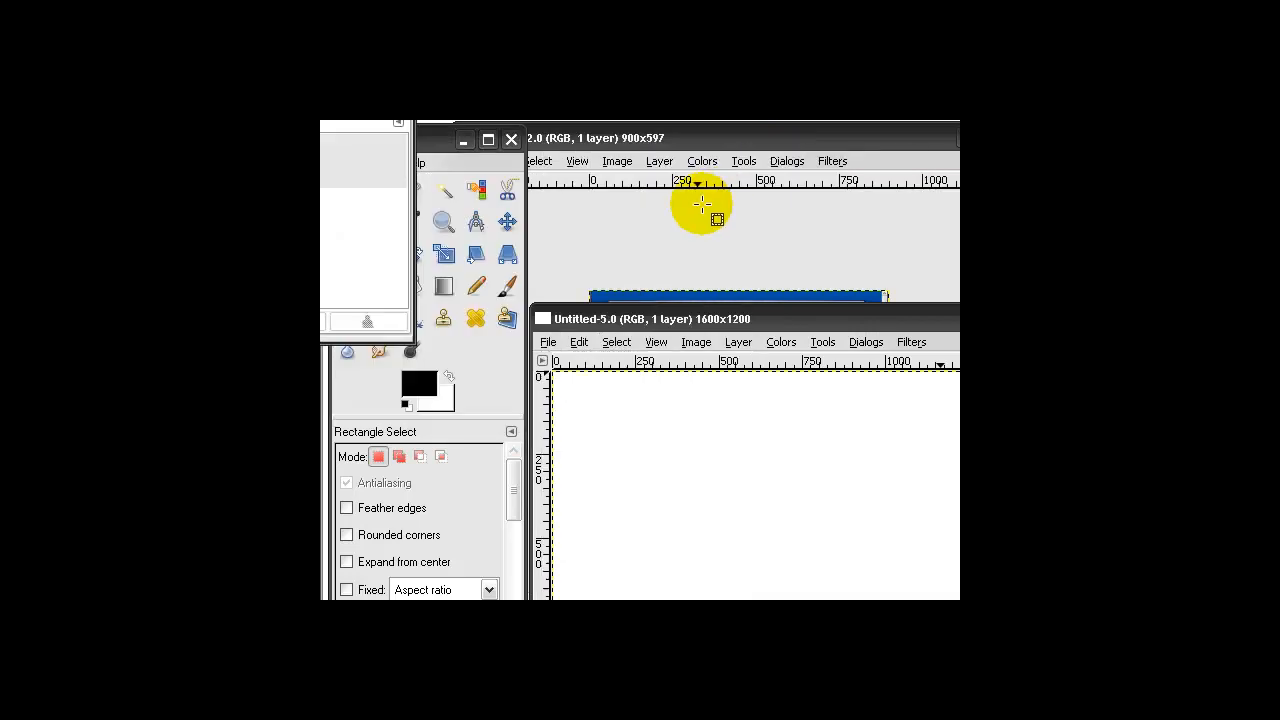
pyautogui.moveTo(404, 197); pyautogui.dragTo(323, 323)
pyautogui.click(344, 368)
# - Arrange the cropped screenshot window, the layers dock and the blank 1600x1200 image window so all are accessible
pyautogui.click(686, 298)
pyautogui.moveTo(700, 140); pyautogui.dragTo(646, 141)
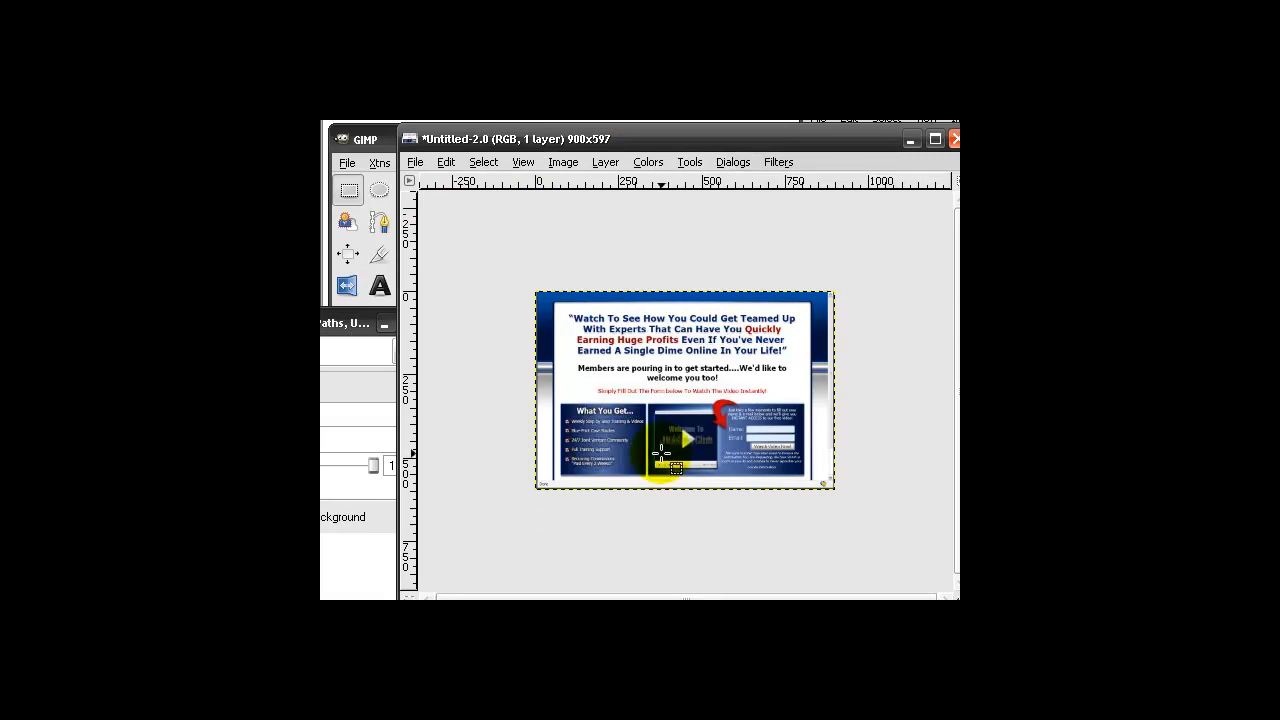
pyautogui.click(351, 325)
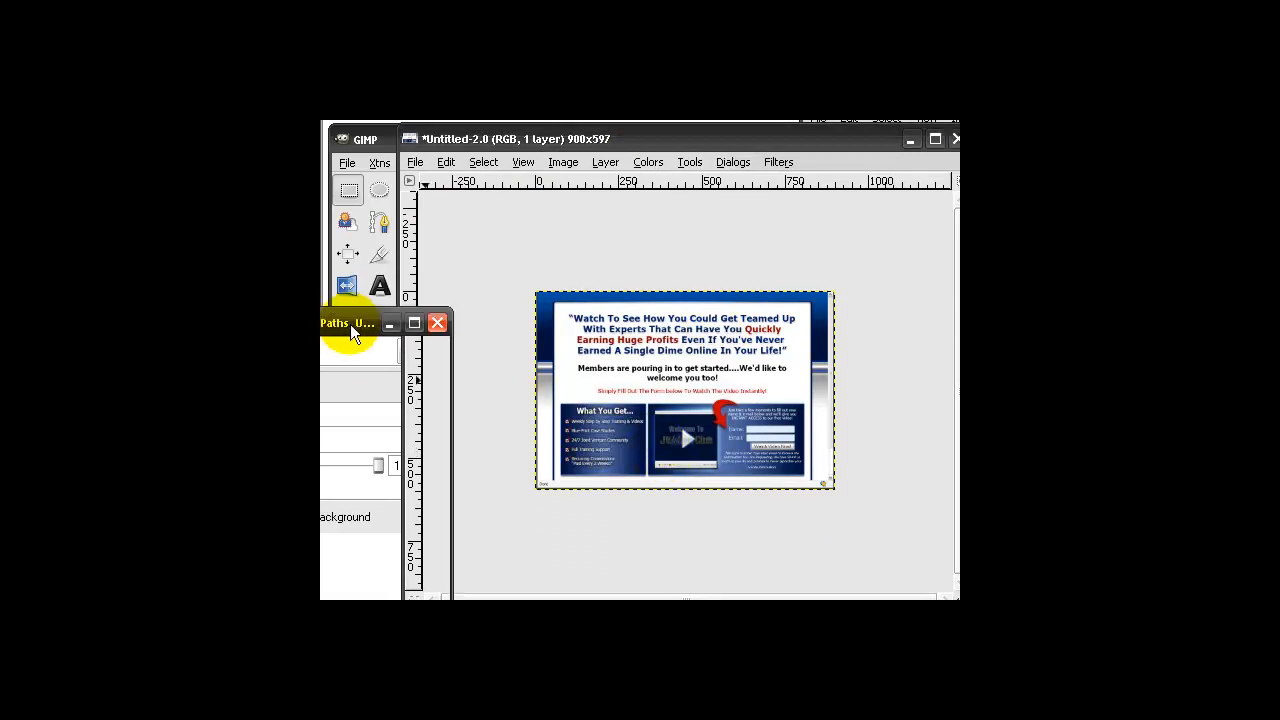
pyautogui.moveTo(351, 327); pyautogui.dragTo(479, 300)
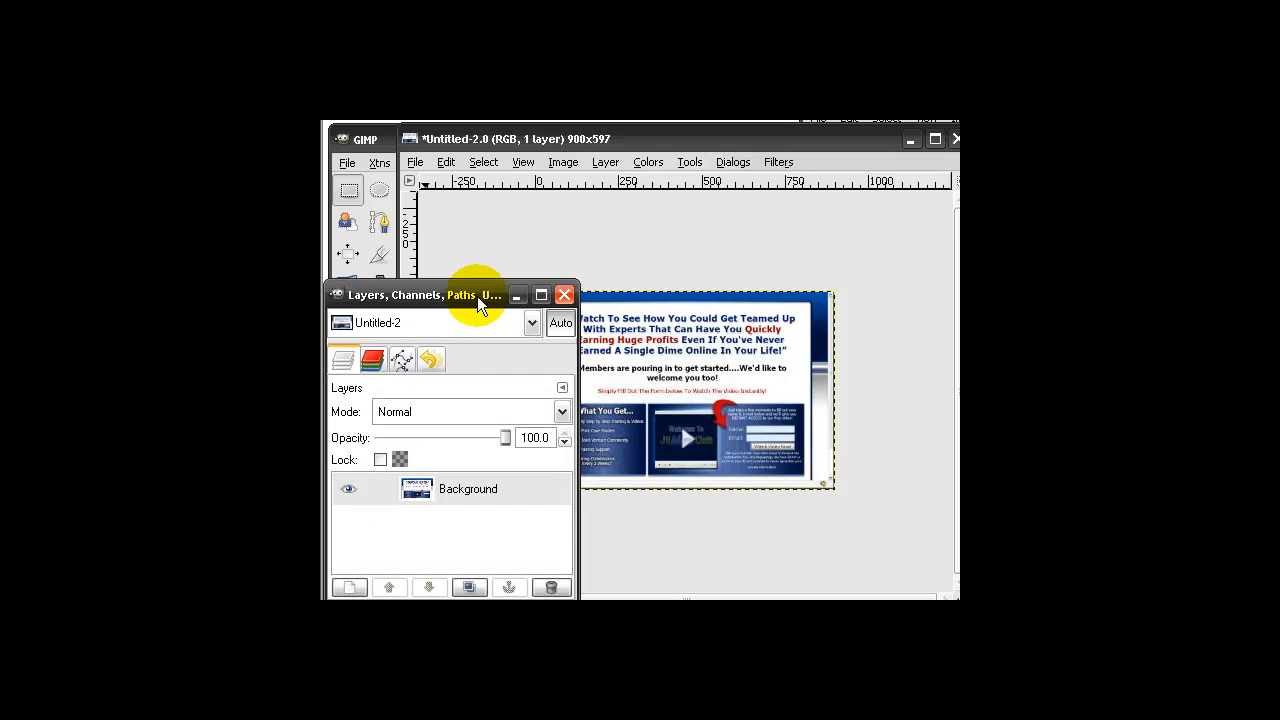
pyautogui.moveTo(1008, 104); pyautogui.dragTo(776, 151)
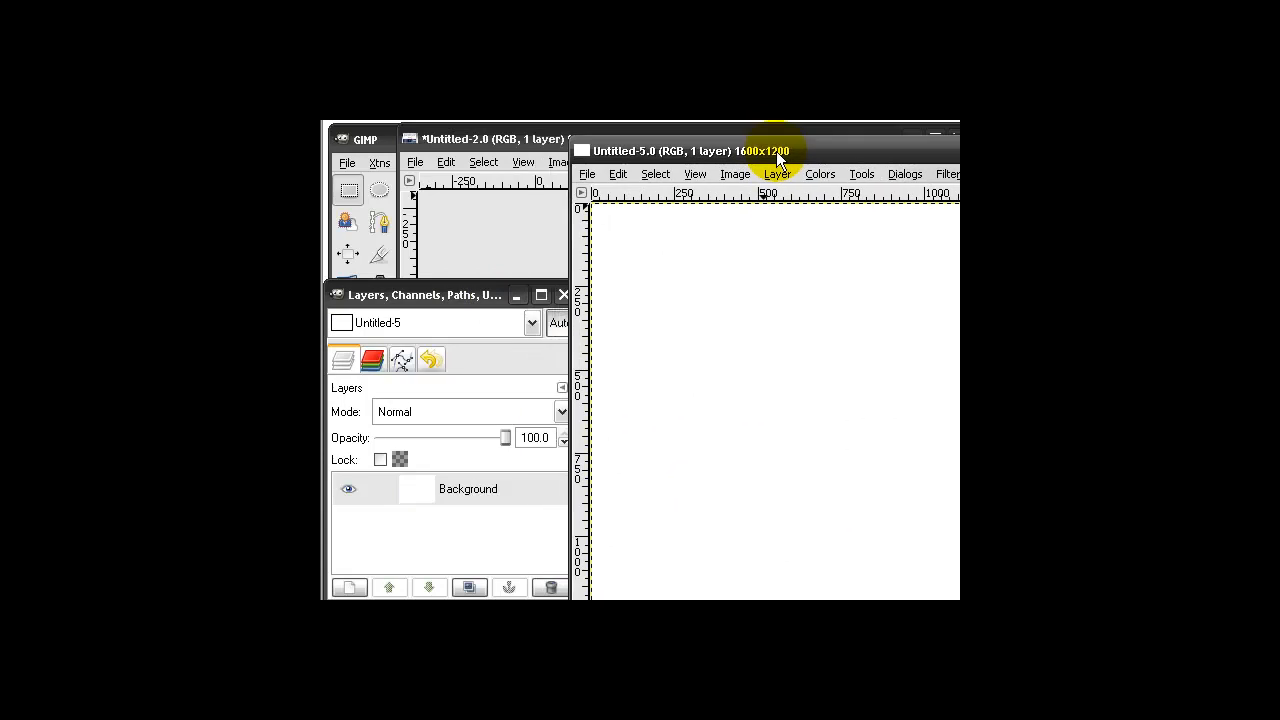
# - Move the cropped screenshot window so it leaves the blank image reachable, and select the screenshot's Background layer in the layers dock
pyautogui.click(506, 136)
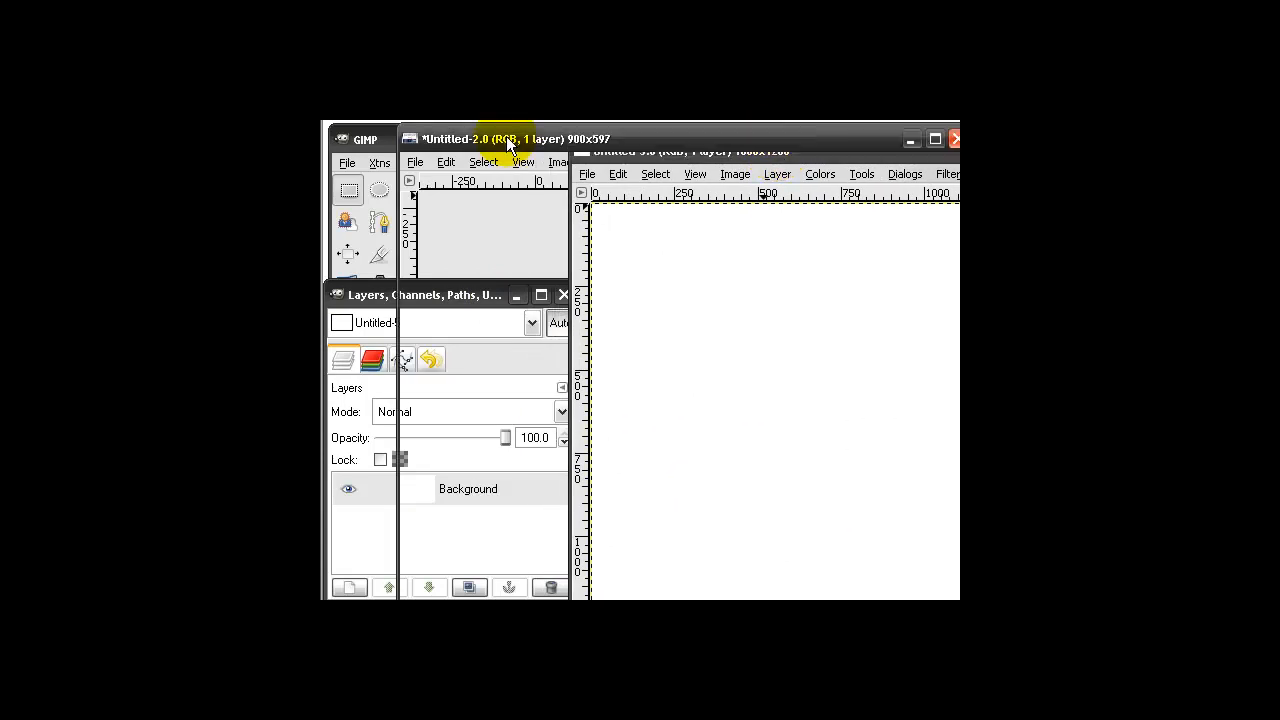
pyautogui.click(360, 295)
pyautogui.click(440, 492)
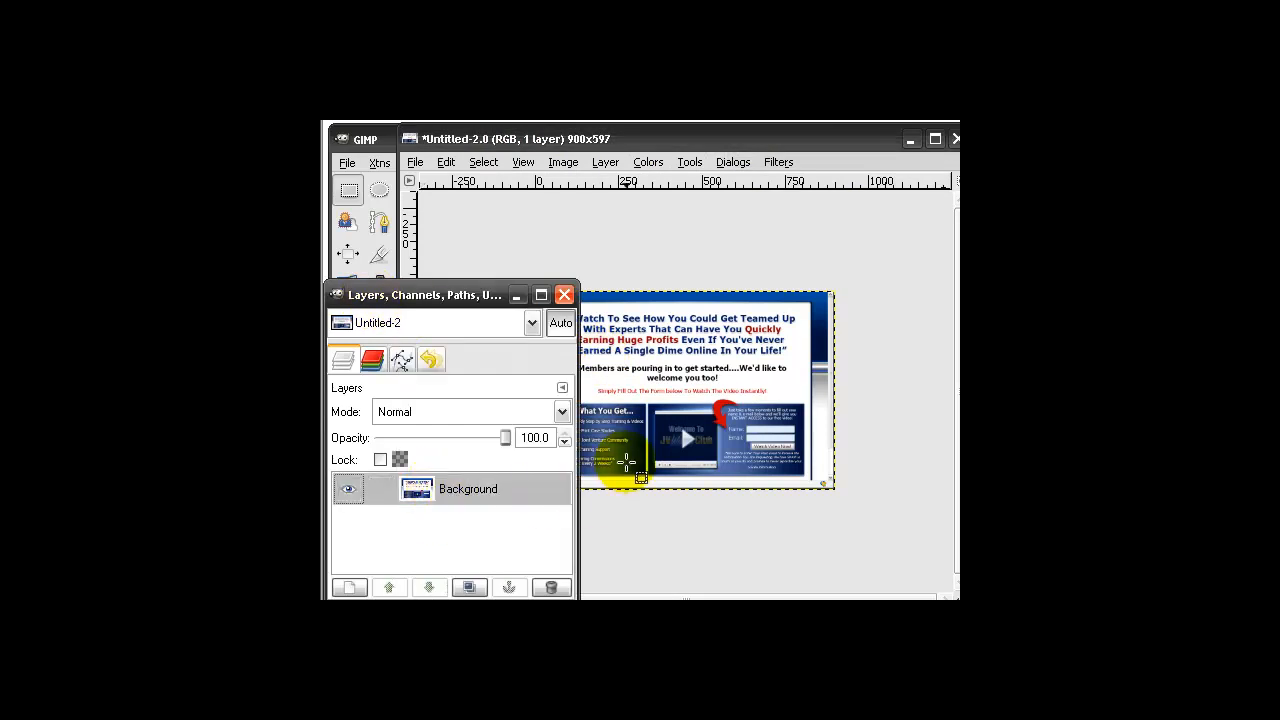
pyautogui.moveTo(704, 142); pyautogui.dragTo(691, 17)
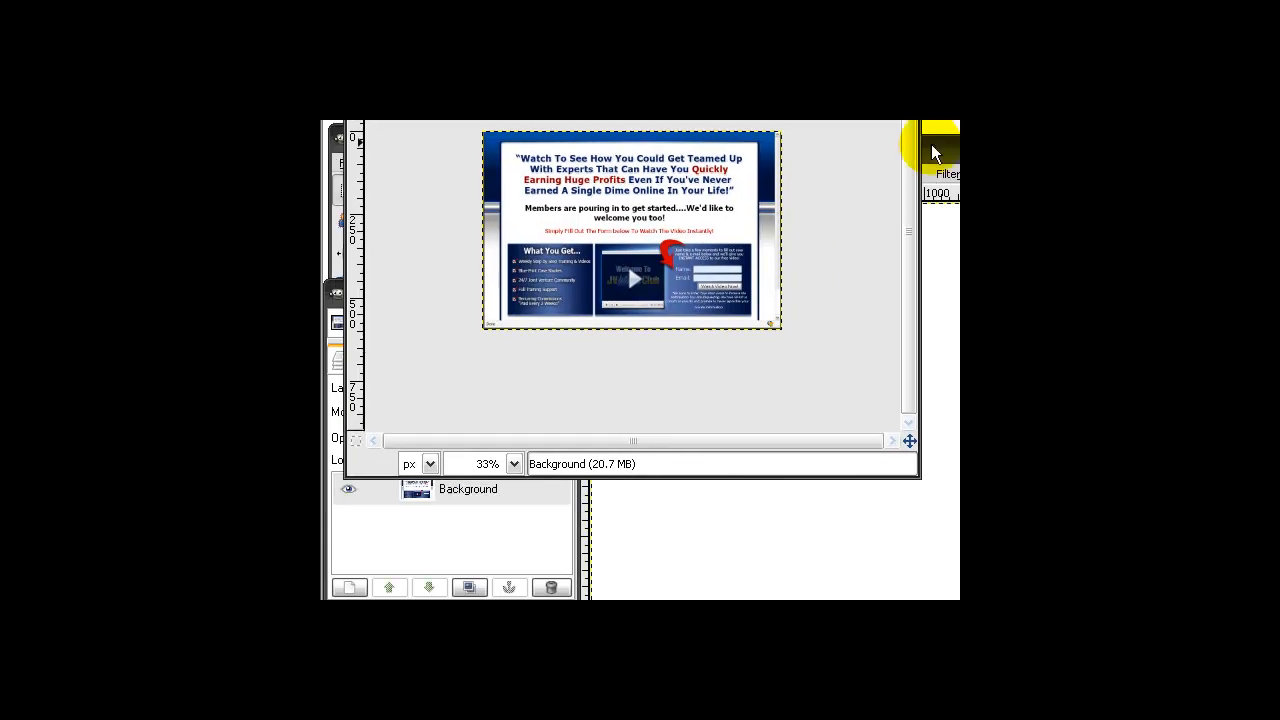
pyautogui.click(943, 143)
pyautogui.click(488, 521)
pyautogui.click(523, 229)
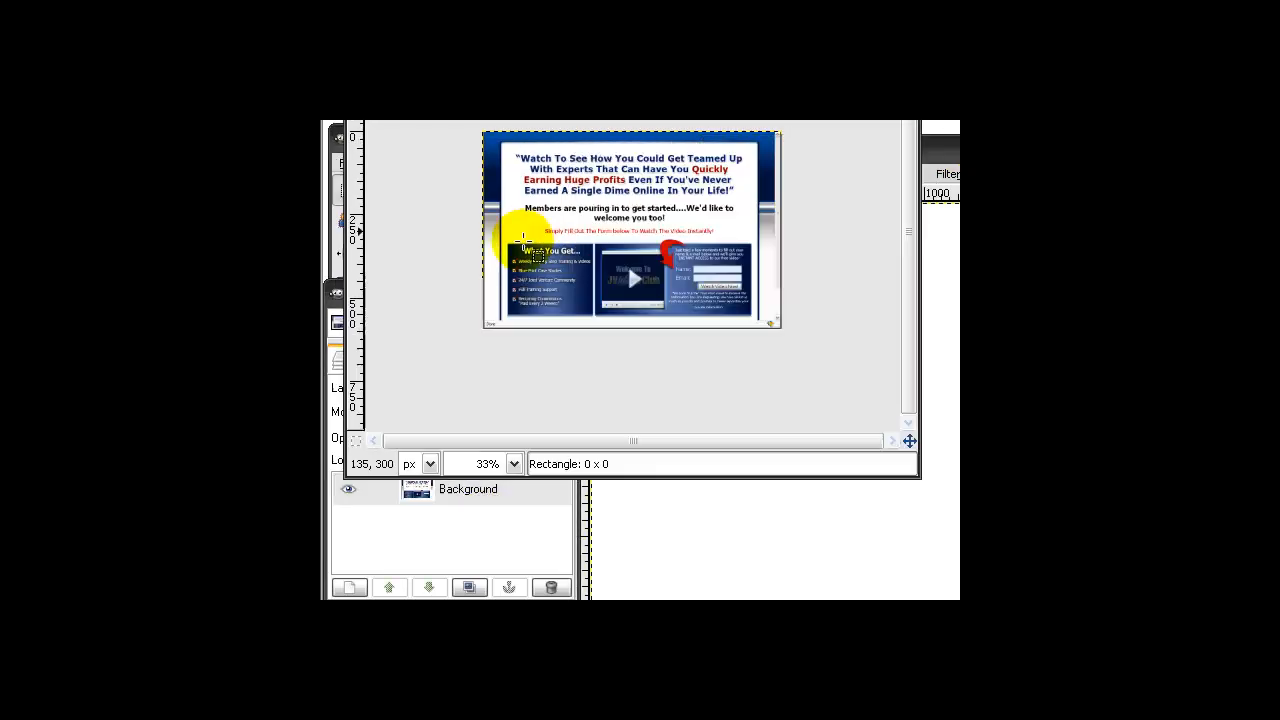
pyautogui.click(500, 490)
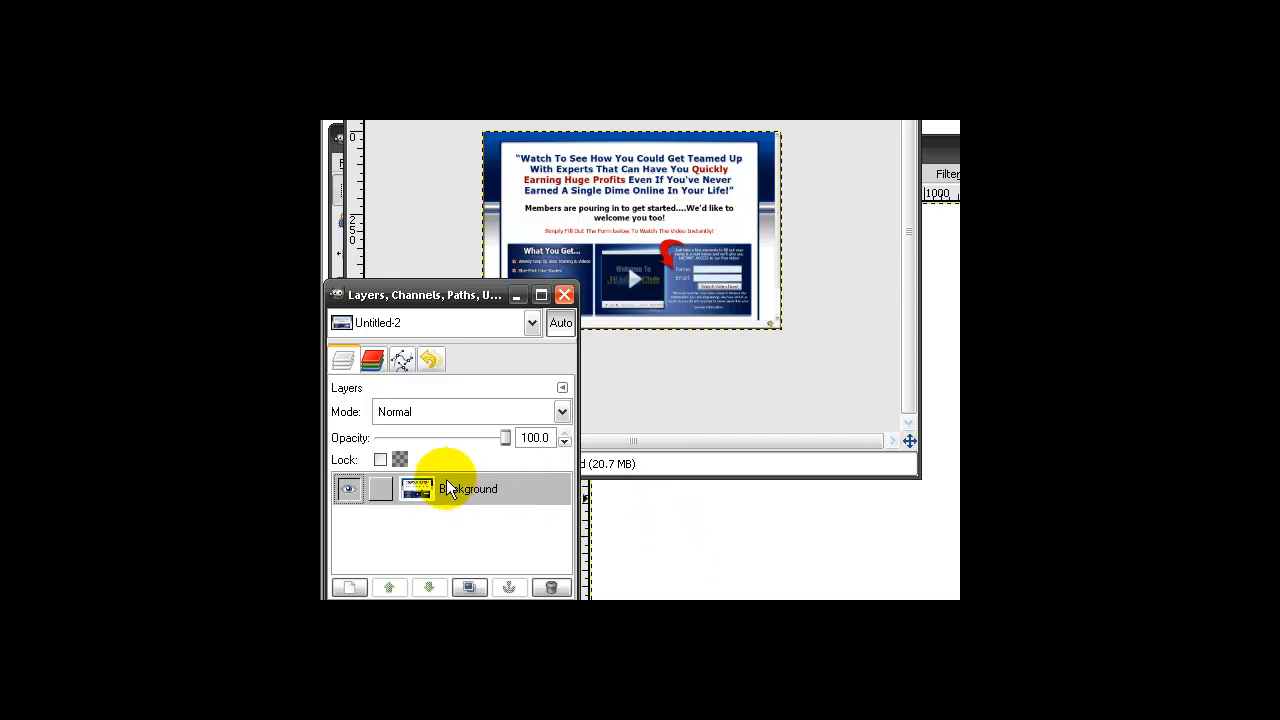
# - Copy the screenshot's Background layer into the blank 1600x1200 image twice and align the two copies directly above one another with the Move tool
pyautogui.moveTo(452, 492); pyautogui.dragTo(696, 517)
pyautogui.moveTo(520, 492); pyautogui.dragTo(958, 500)
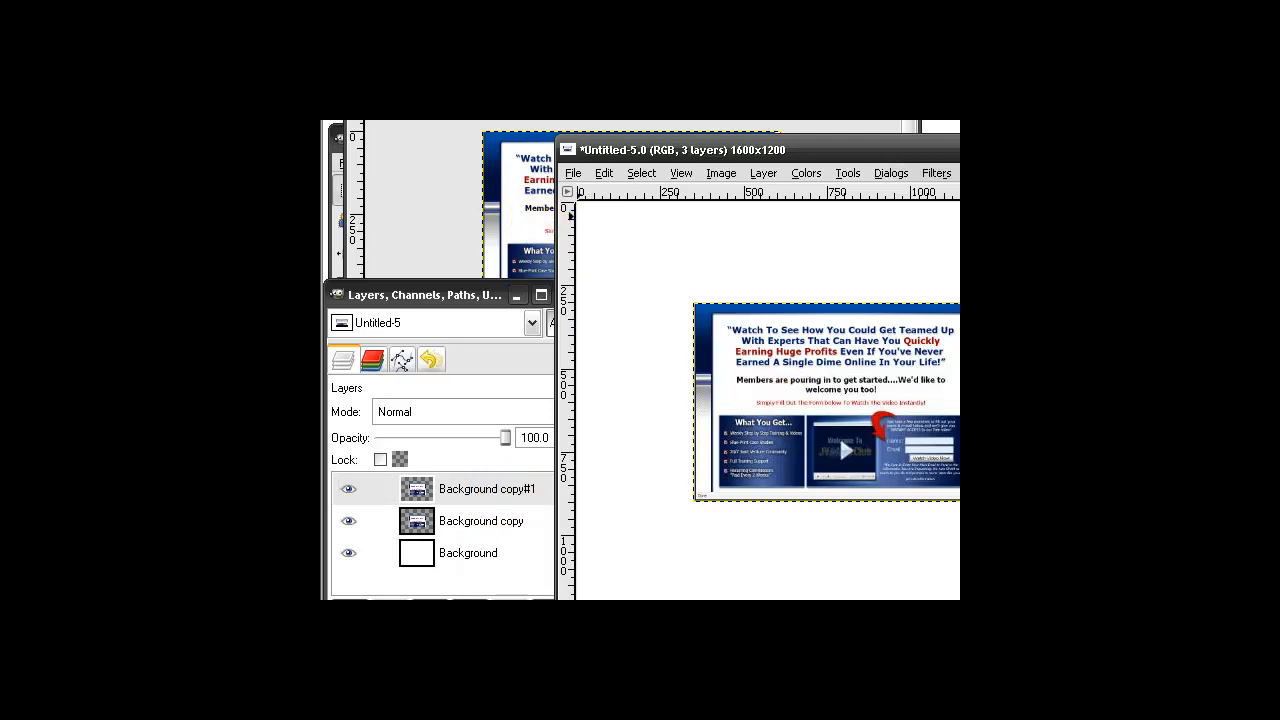
pyautogui.click(519, 216)
pyautogui.click(508, 222)
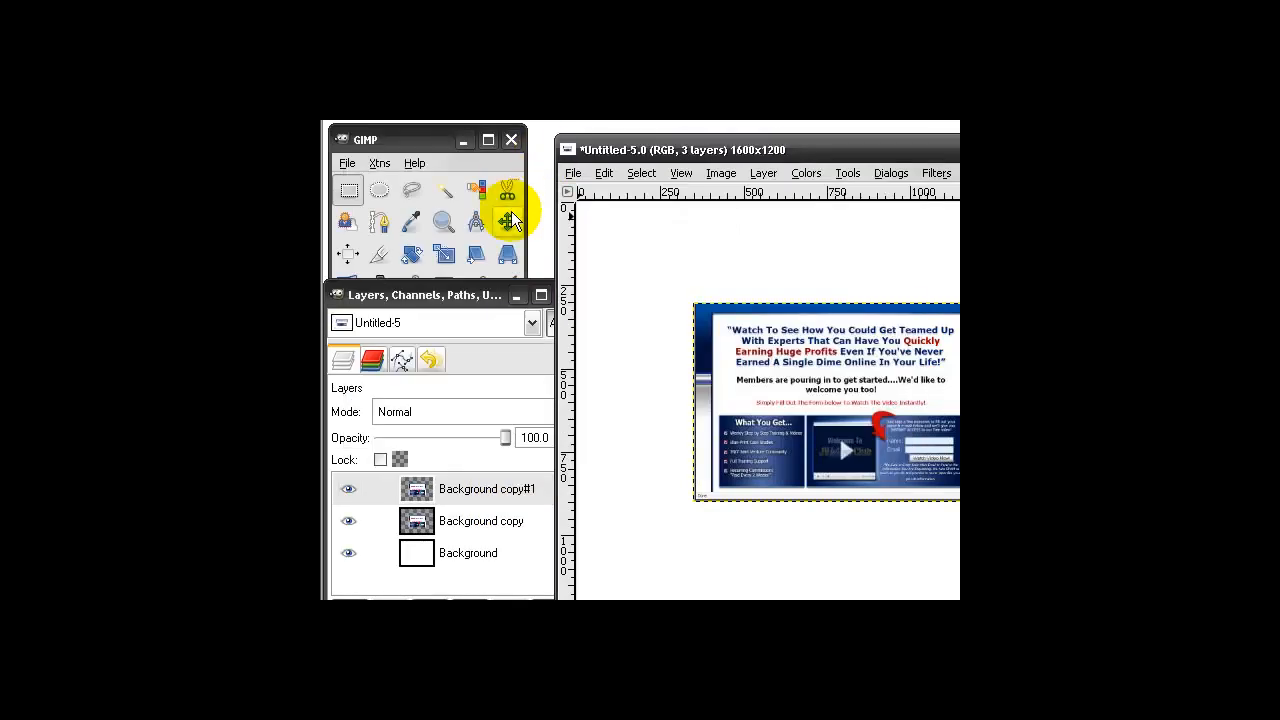
pyautogui.moveTo(792, 364); pyautogui.dragTo(823, 265)
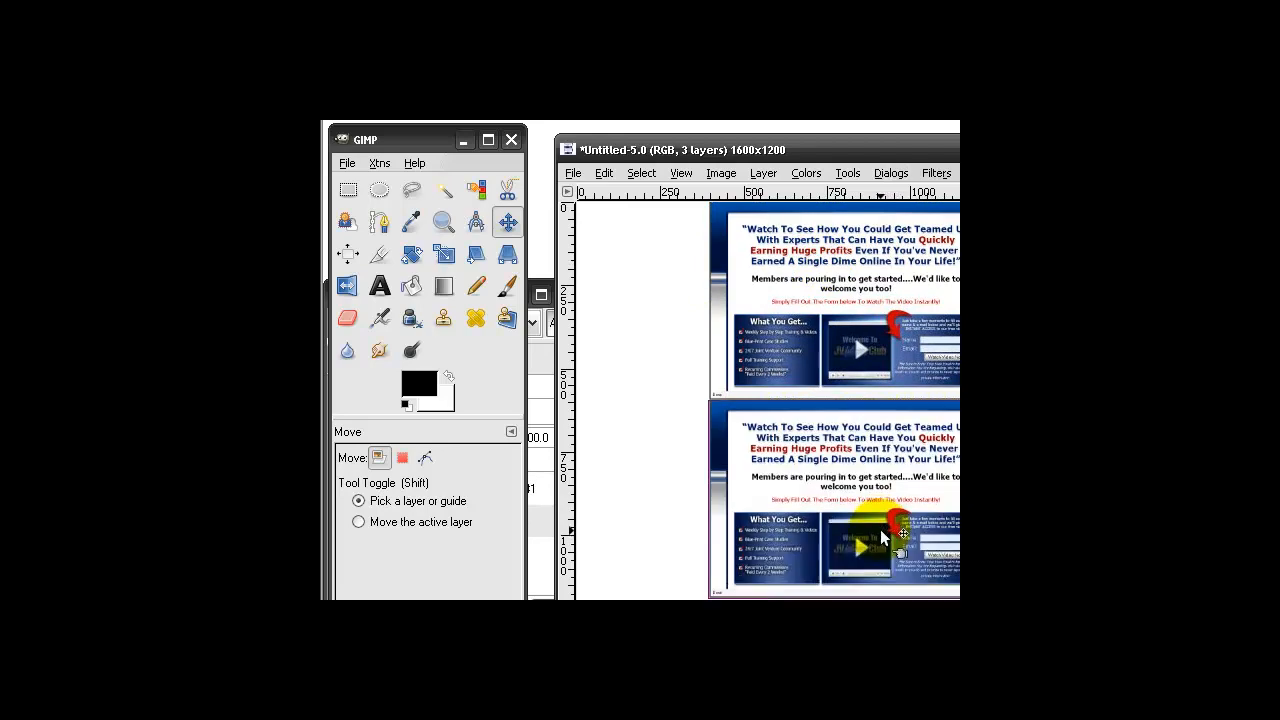
pyautogui.moveTo(881, 531); pyautogui.dragTo(958, 533)
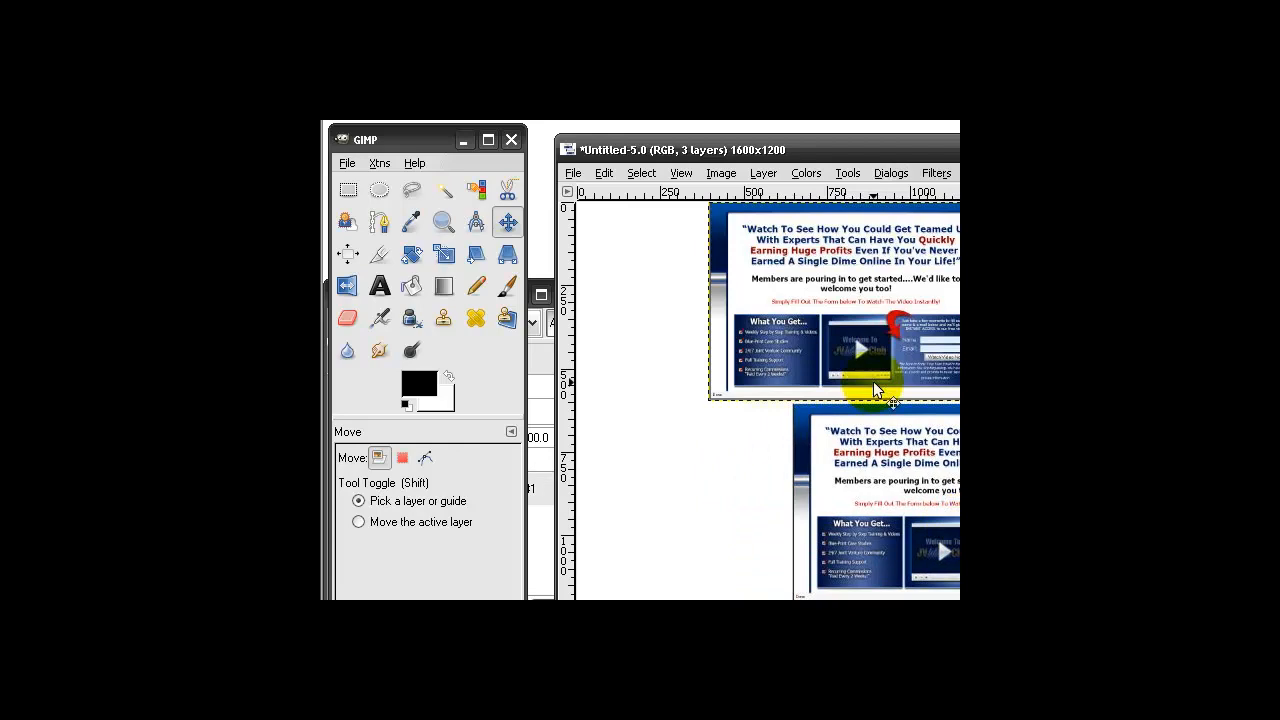
pyautogui.moveTo(873, 381); pyautogui.dragTo(946, 366)
pyautogui.moveTo(947, 476); pyautogui.dragTo(908, 467)
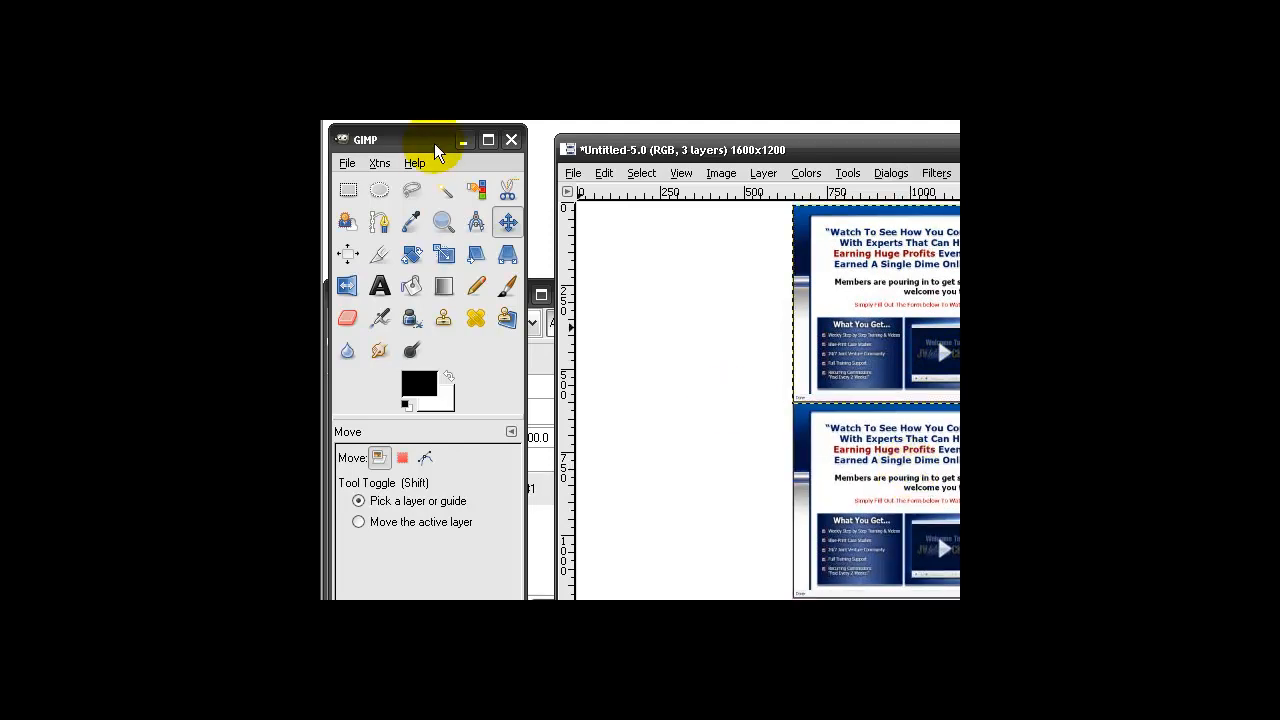
# - Flip the lower screenshot copy, the Background copy layer, vertically so that it mirrors the copy above
pyautogui.moveTo(434, 143); pyautogui.dragTo(450, 143)
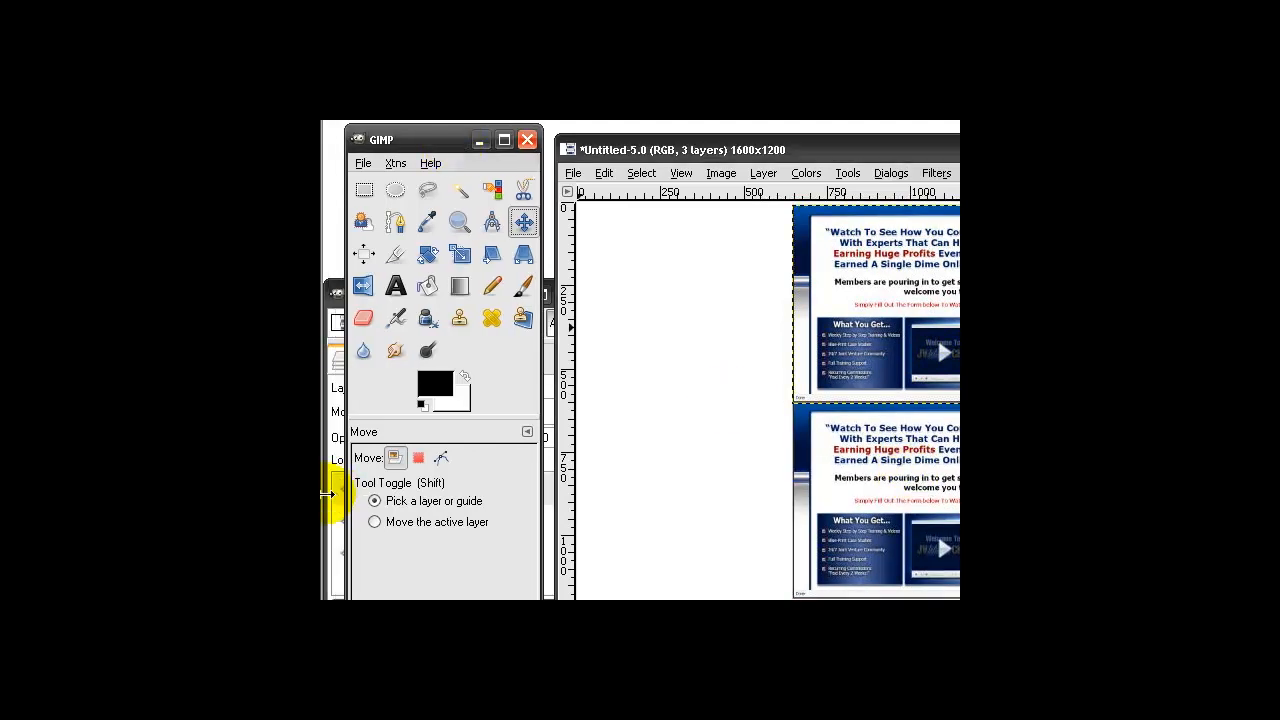
pyautogui.click(327, 493)
pyautogui.click(463, 531)
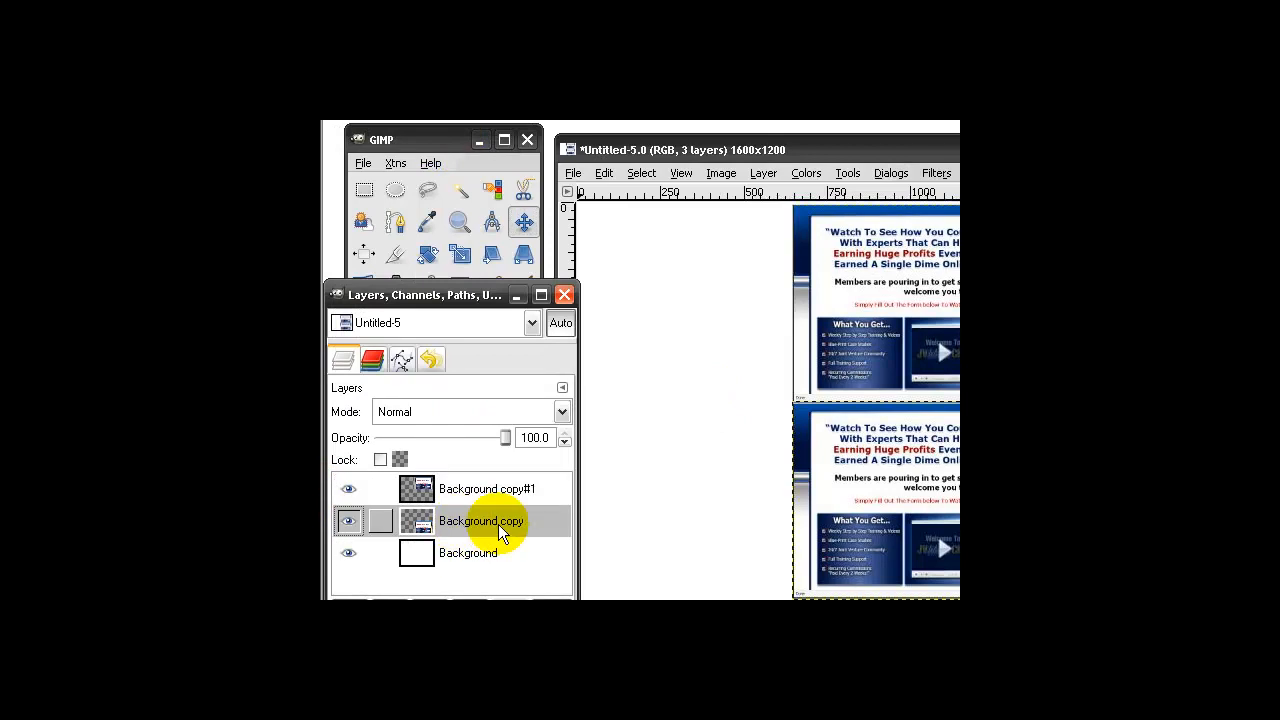
pyautogui.moveTo(452, 144); pyautogui.dragTo(452, 144)
pyautogui.click(365, 286)
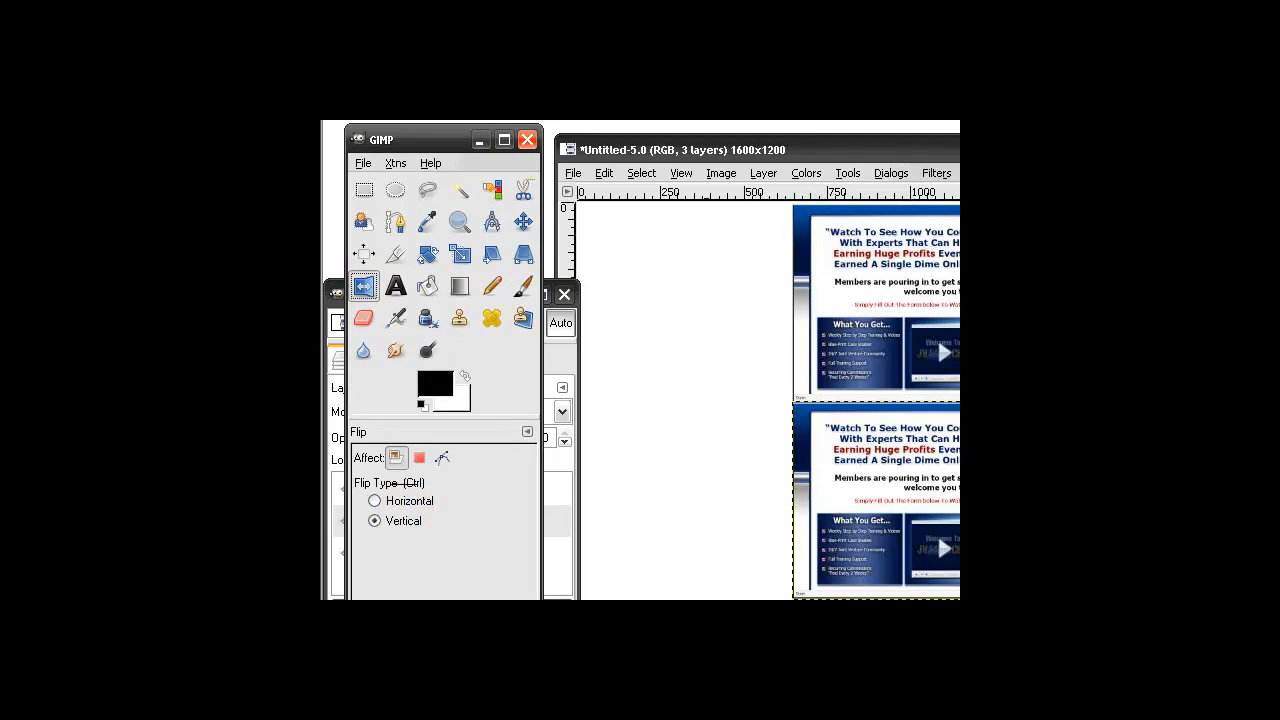
pyautogui.click(706, 471)
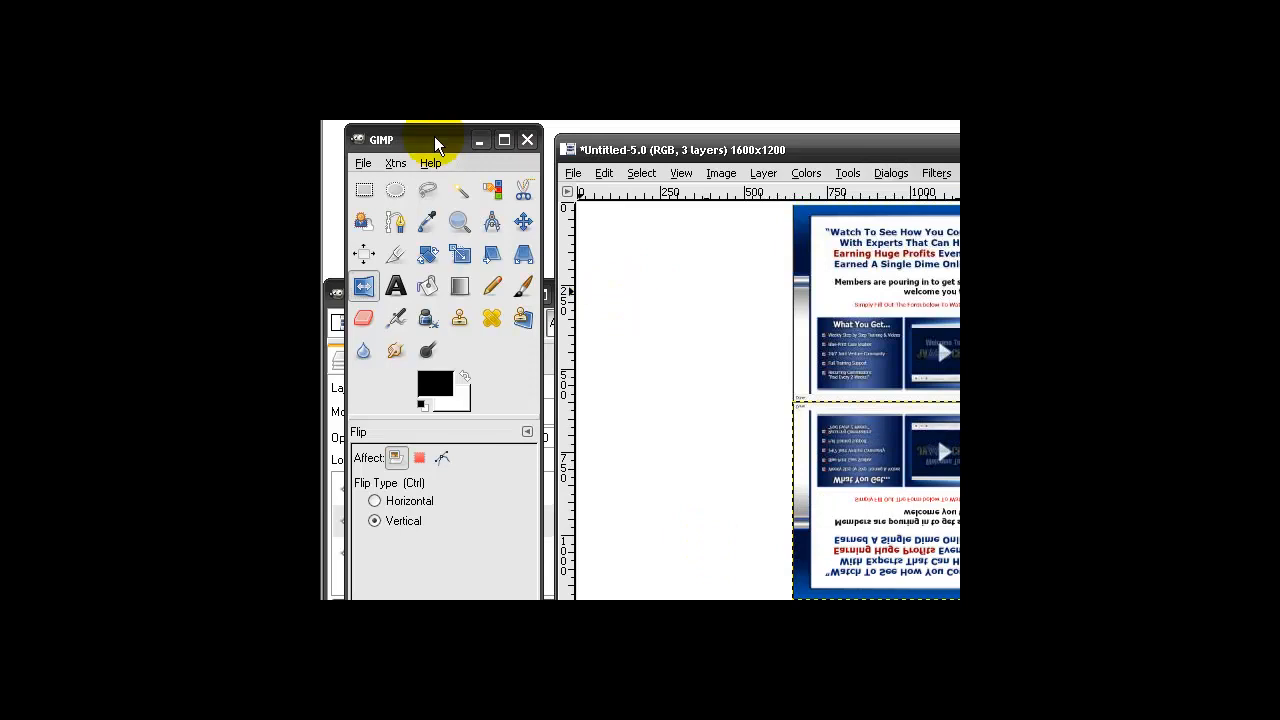
# - Lower the opacity of the flipped Background copy layer until it looks like a faint reflection
pyautogui.moveTo(434, 140); pyautogui.dragTo(449, 116)
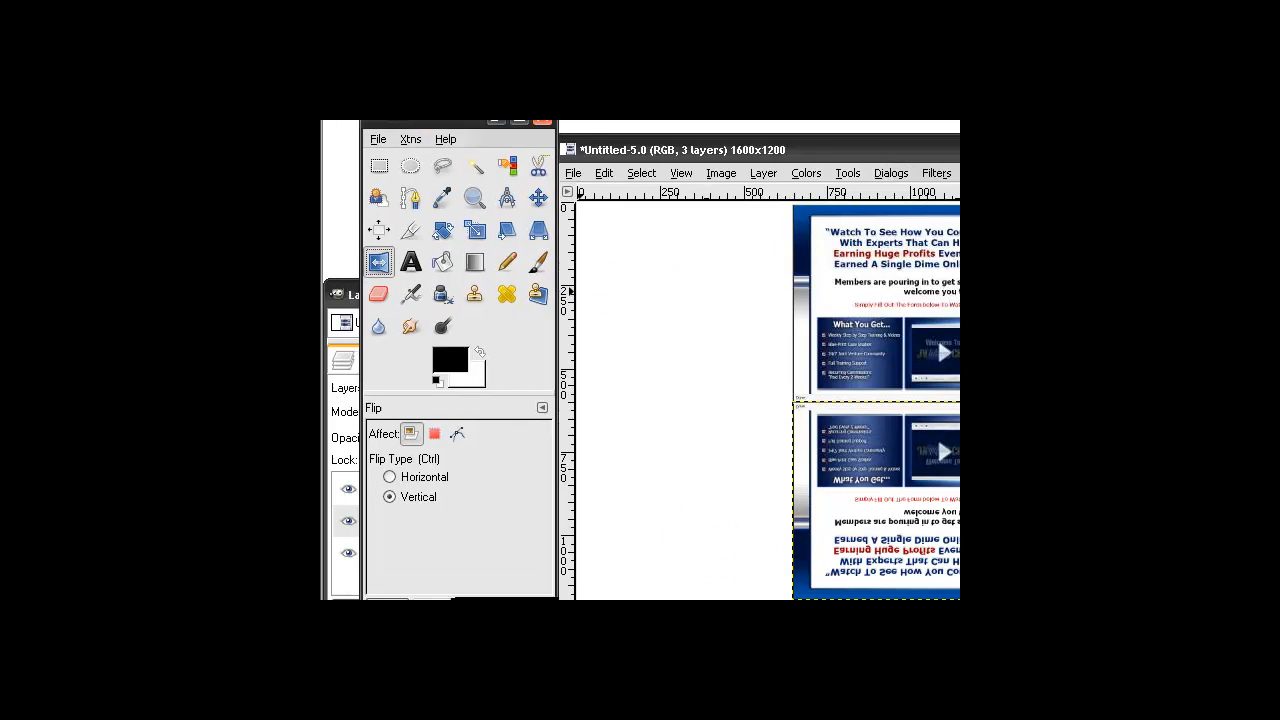
pyautogui.click(356, 296)
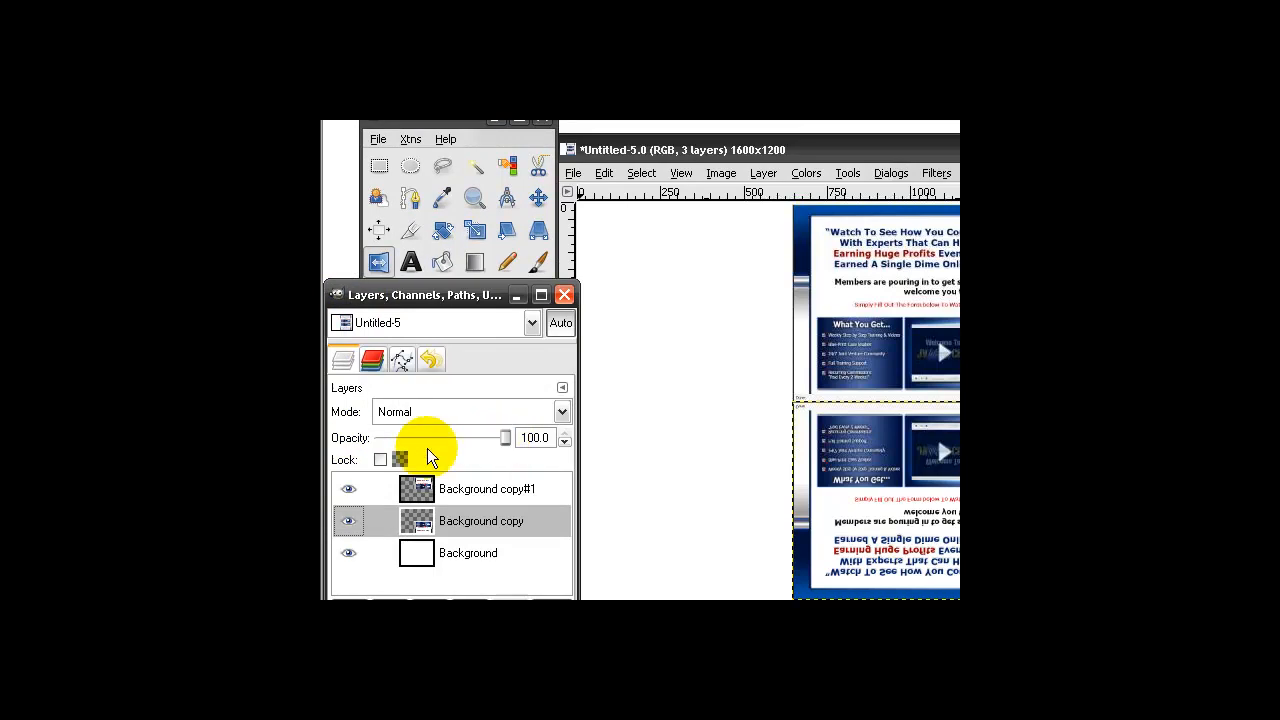
pyautogui.moveTo(507, 437); pyautogui.dragTo(355, 450)
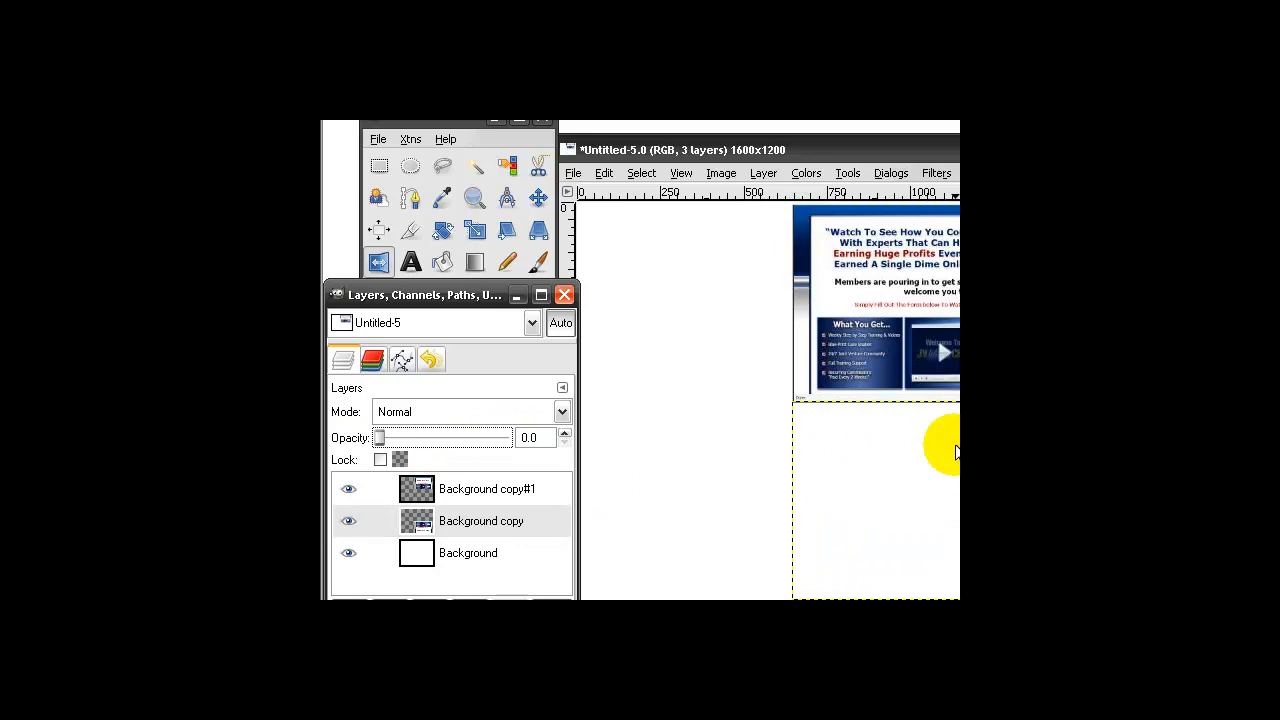
pyautogui.moveTo(382, 437); pyautogui.dragTo(398, 436)
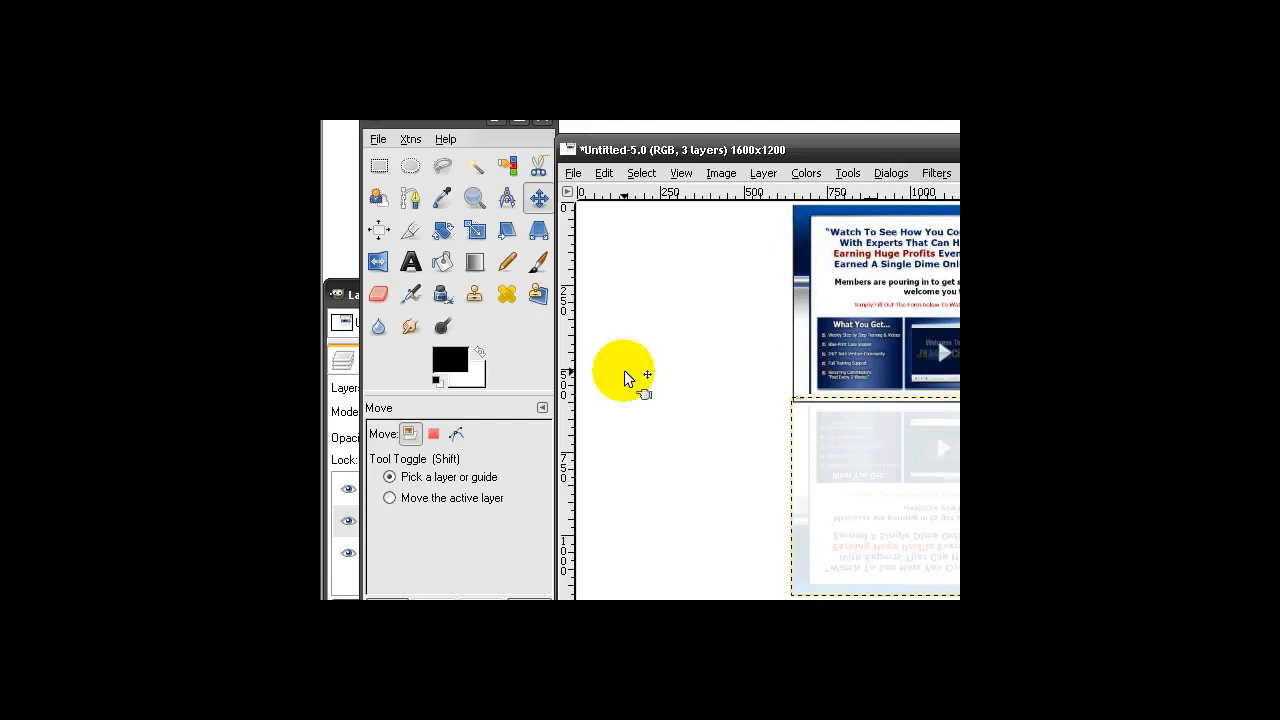
# - Start a Perspective transform on the Background copy#1 layer and pull its upper-left corner outwards and down
pyautogui.click(539, 236)
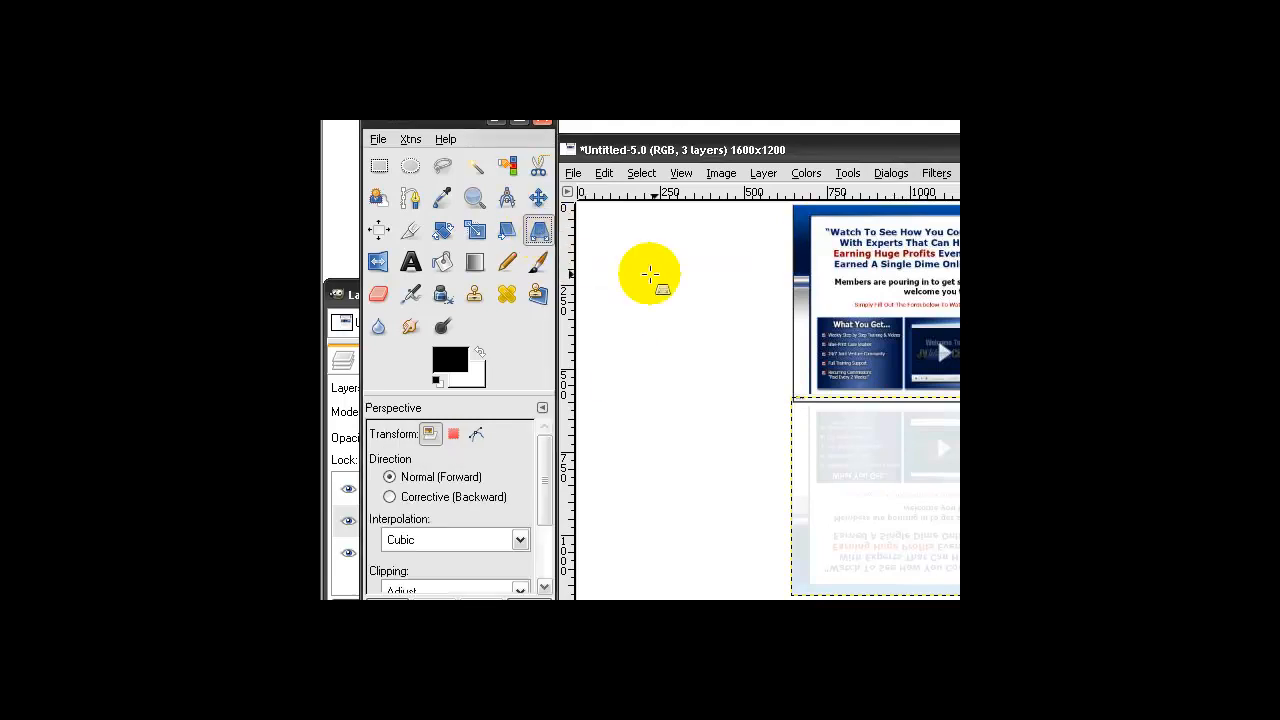
pyautogui.click(343, 293)
pyautogui.click(547, 490)
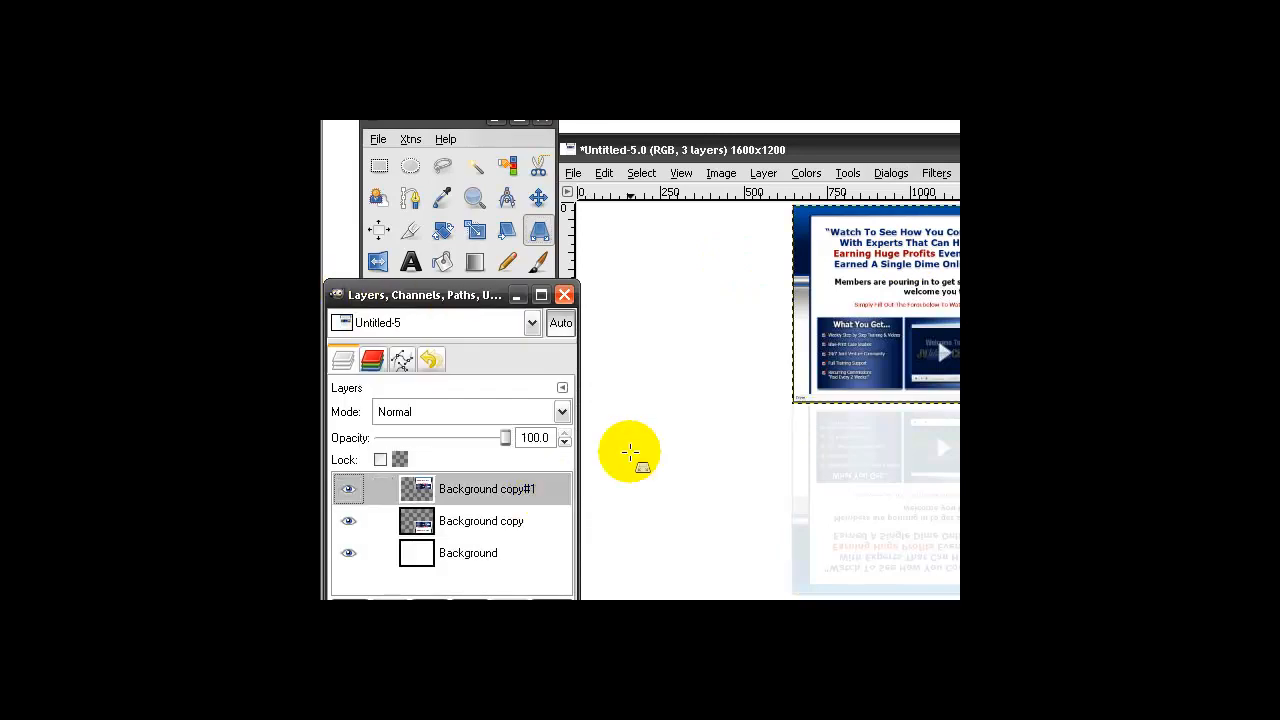
pyautogui.click(840, 255)
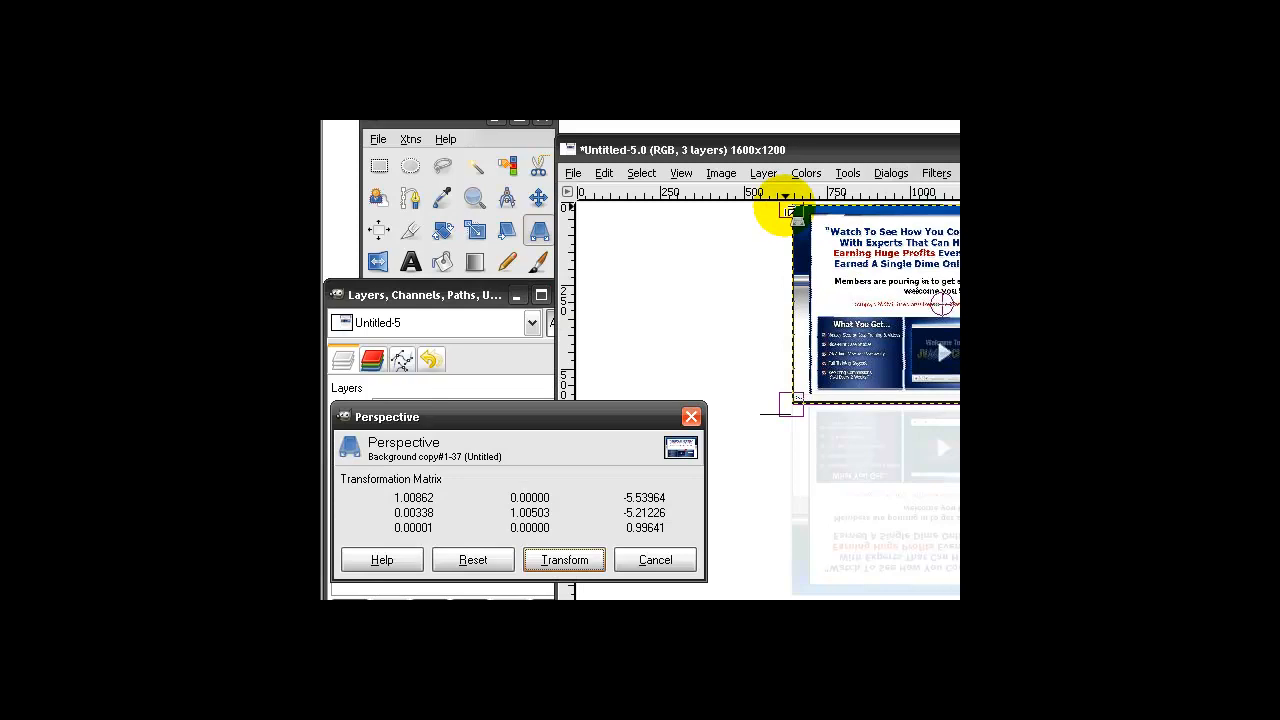
pyautogui.moveTo(790, 211); pyautogui.dragTo(727, 287)
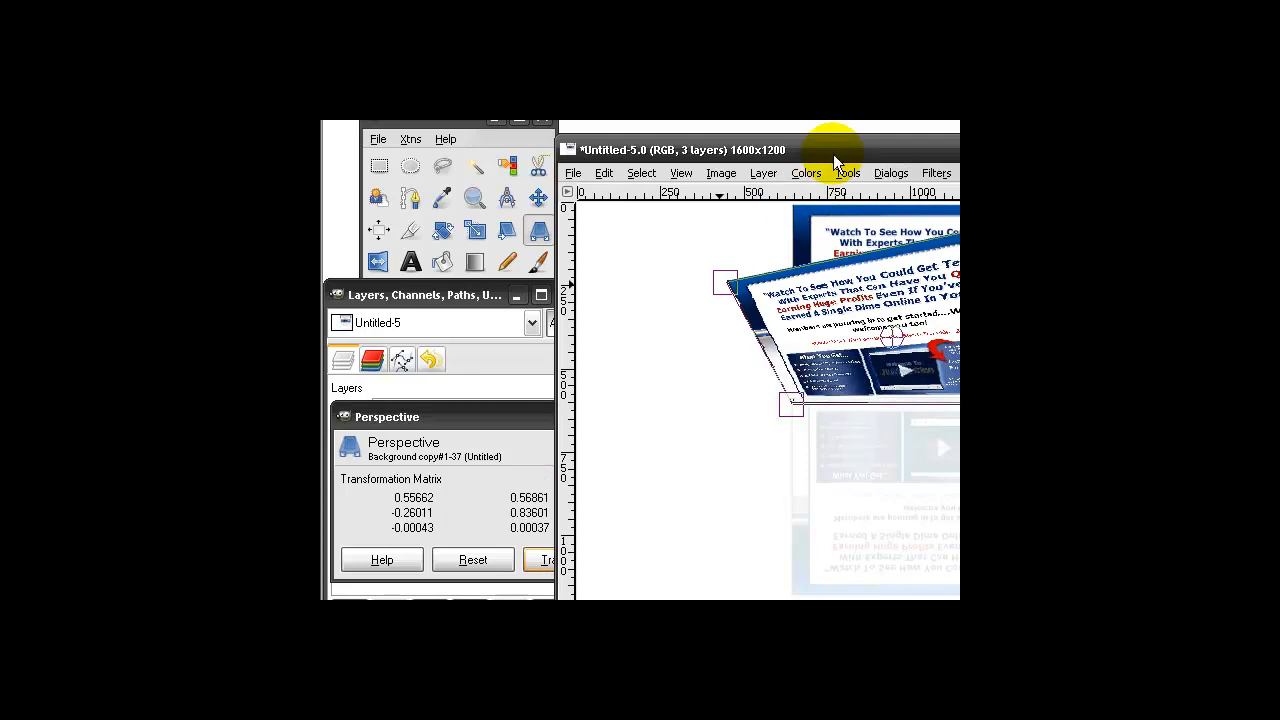
# - Adjust both upper corners of Background copy#1 into a flattened, left-leaning shadow shape and apply the perspective transform
pyautogui.moveTo(829, 149); pyautogui.dragTo(604, 143)
pyautogui.click(488, 270)
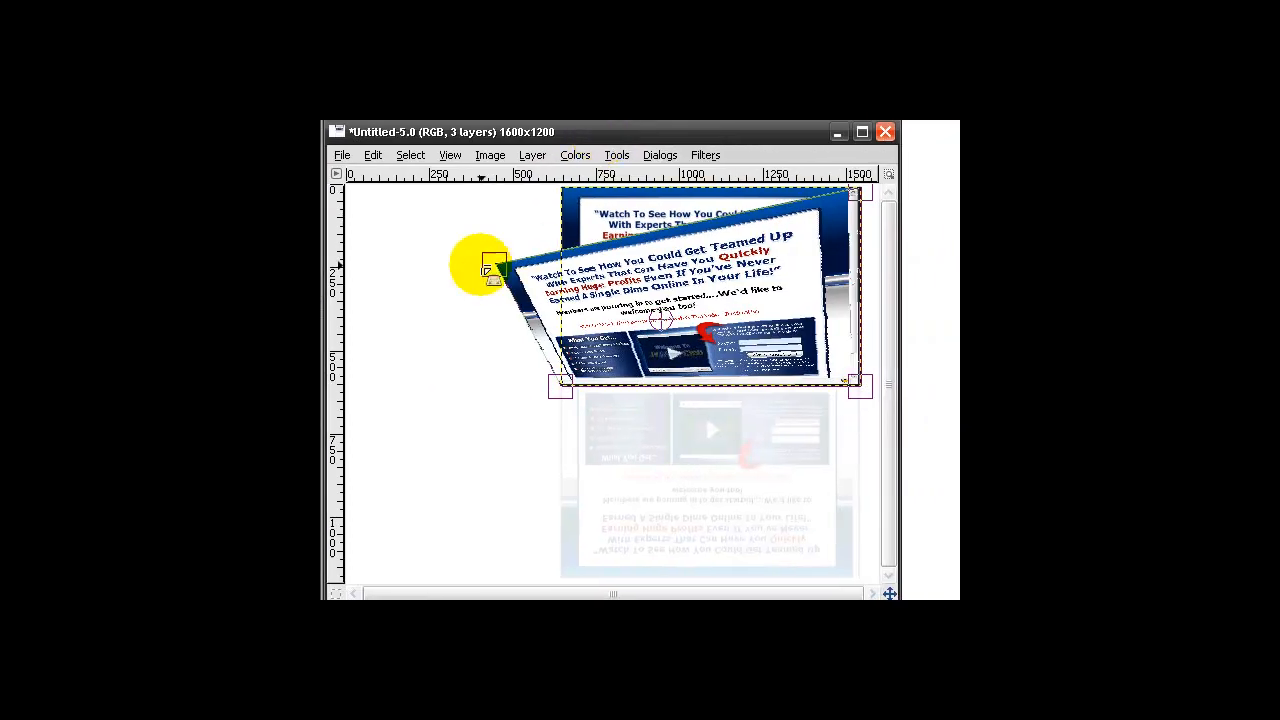
pyautogui.moveTo(493, 268); pyautogui.dragTo(474, 303)
pyautogui.click(860, 194)
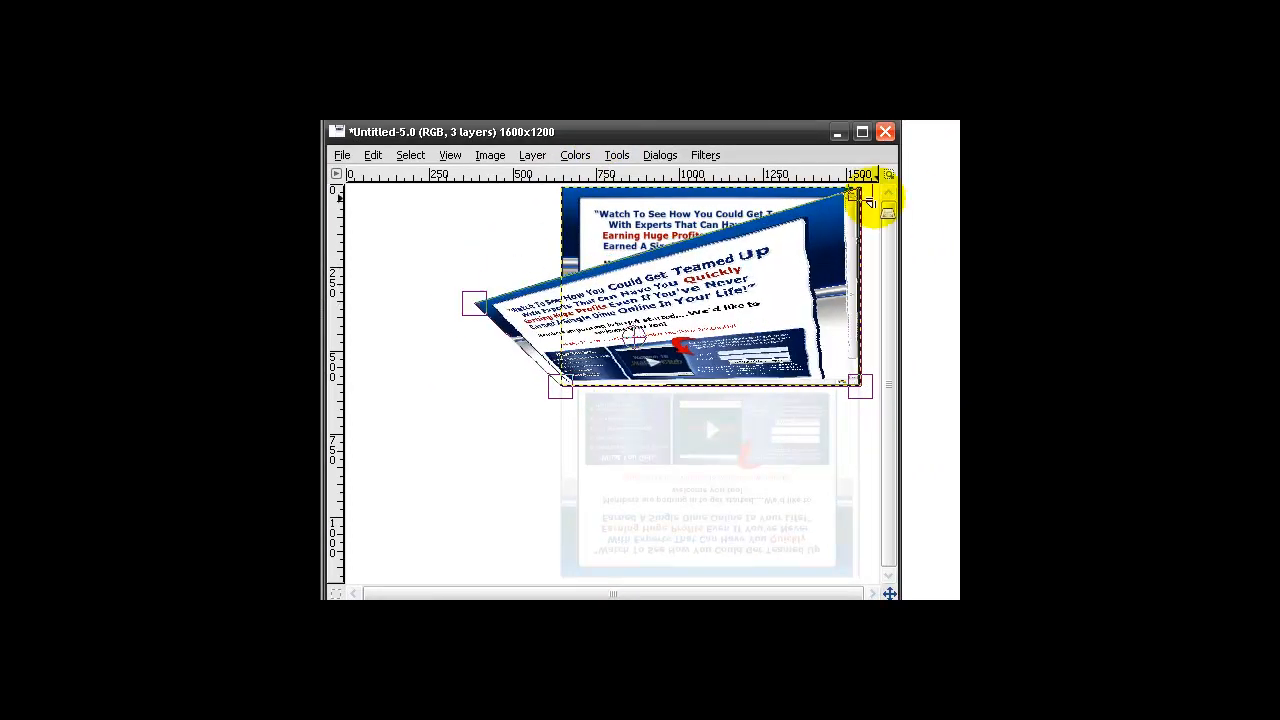
pyautogui.moveTo(855, 198); pyautogui.dragTo(836, 312)
pyautogui.moveTo(474, 303); pyautogui.dragTo(500, 294)
pyautogui.click(824, 302)
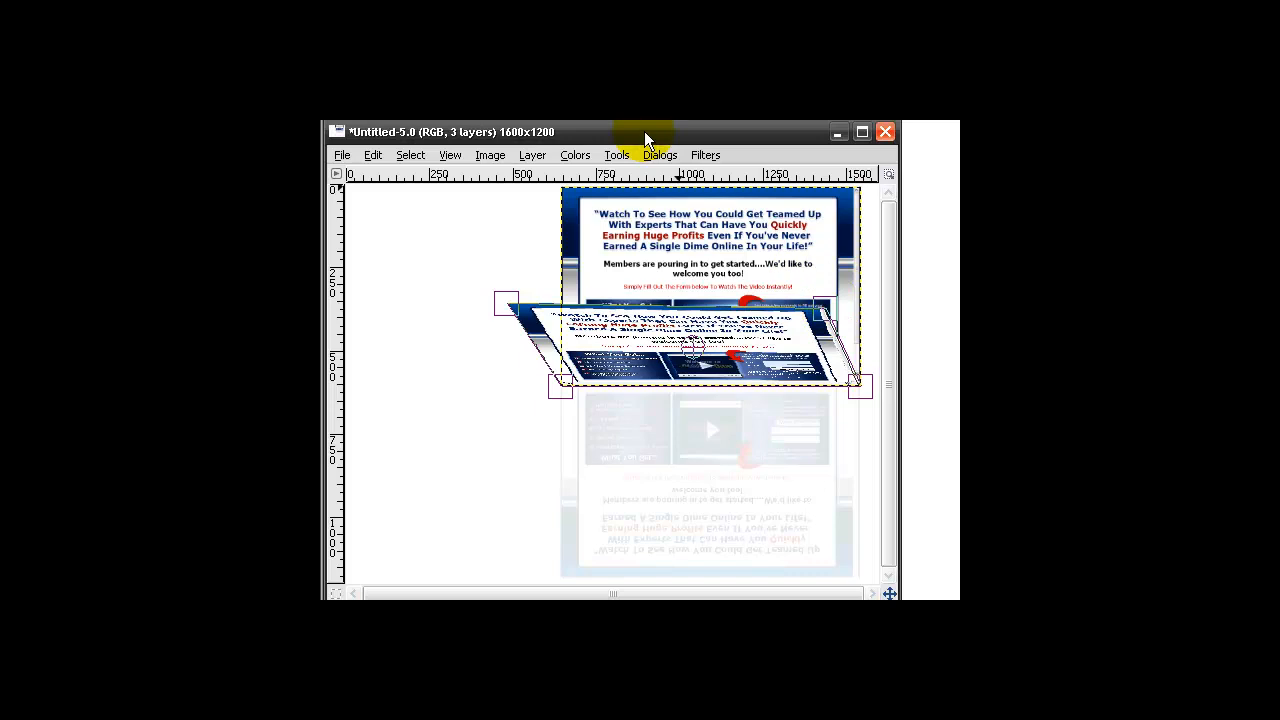
pyautogui.moveTo(643, 137); pyautogui.dragTo(830, 85)
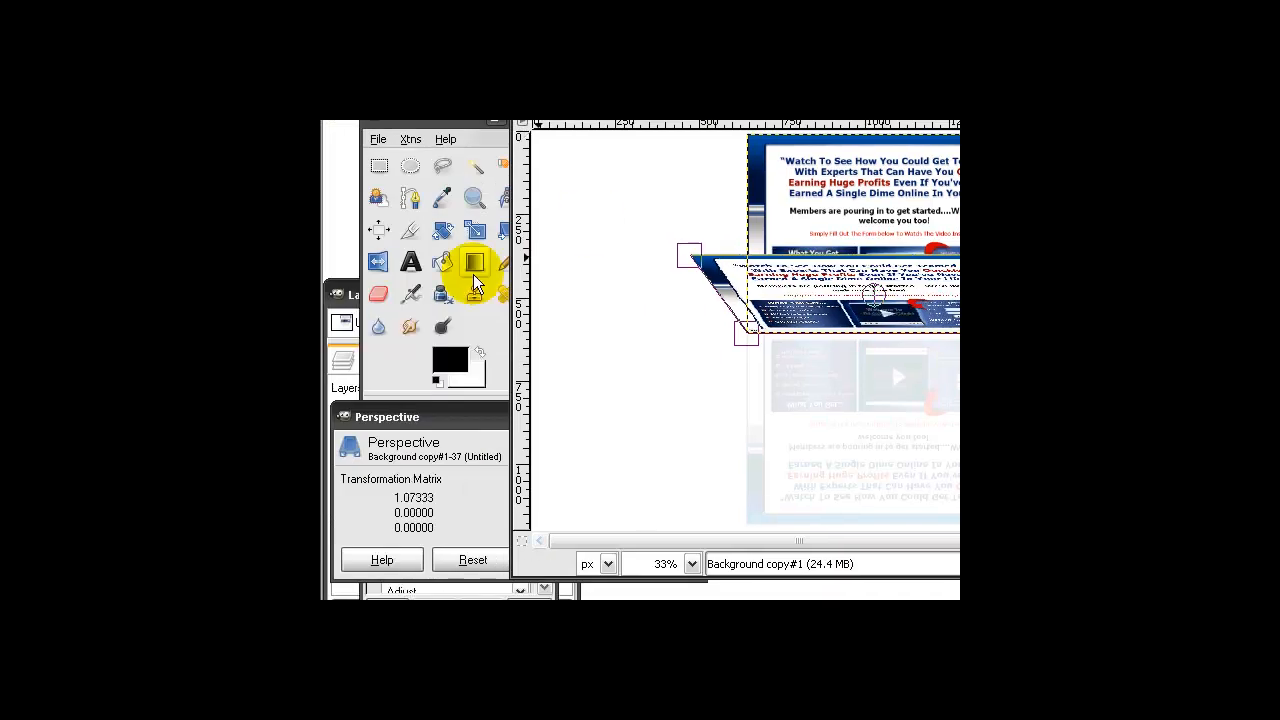
pyautogui.moveTo(465, 425); pyautogui.dragTo(467, 387)
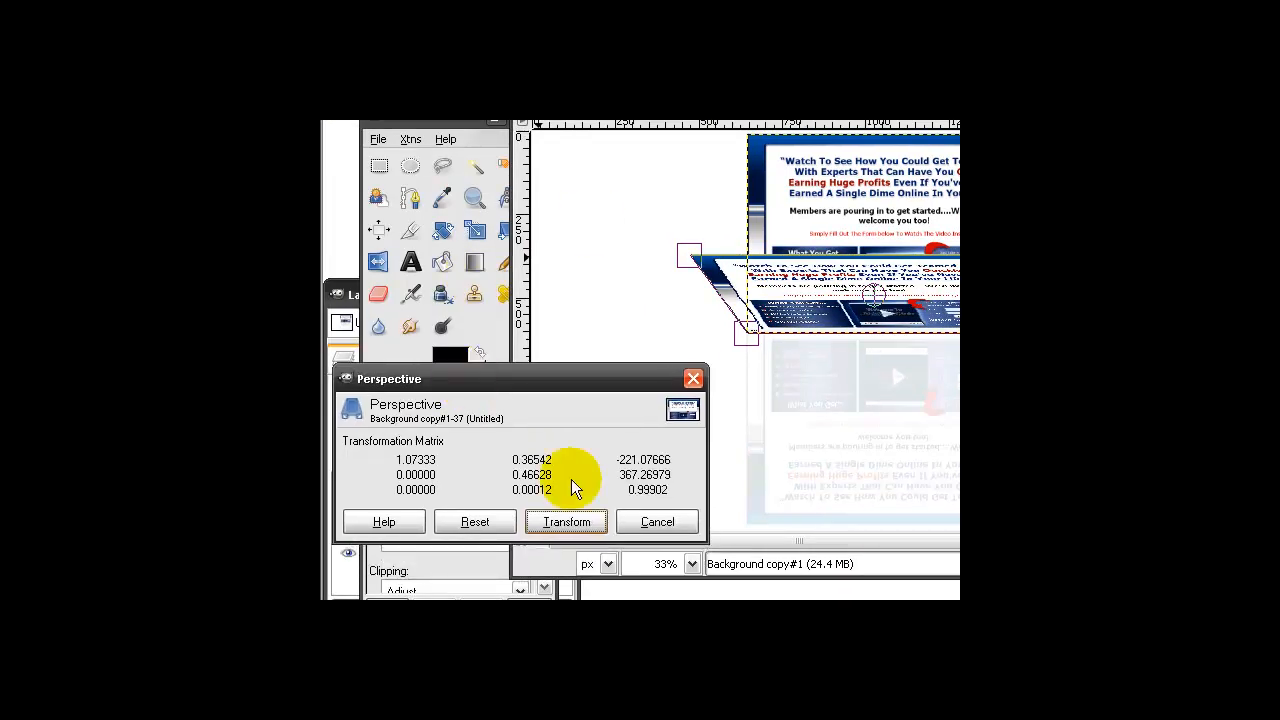
pyautogui.click(567, 522)
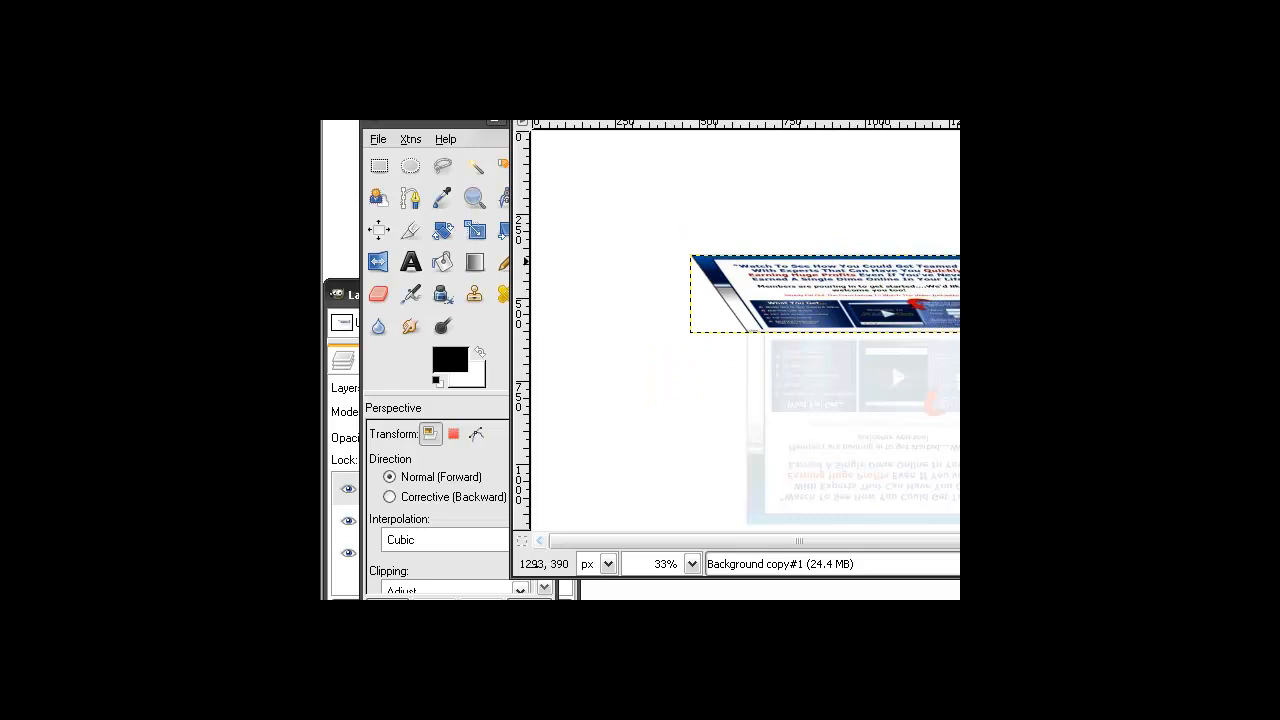
# - Select the slanted shape of the Background copy#1 layer from its alpha channel
pyautogui.hotkey('ctrl', 'l')
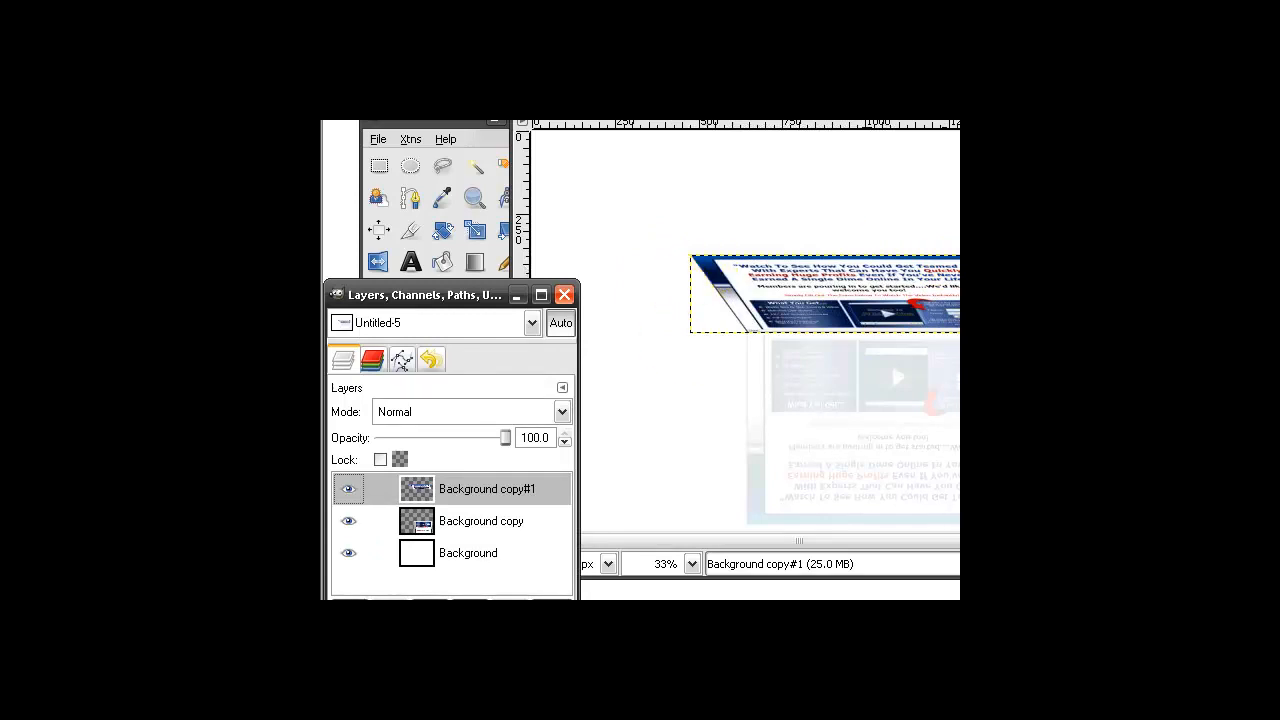
pyautogui.moveTo(900, 90); pyautogui.dragTo(848, 84)
pyautogui.click(445, 295)
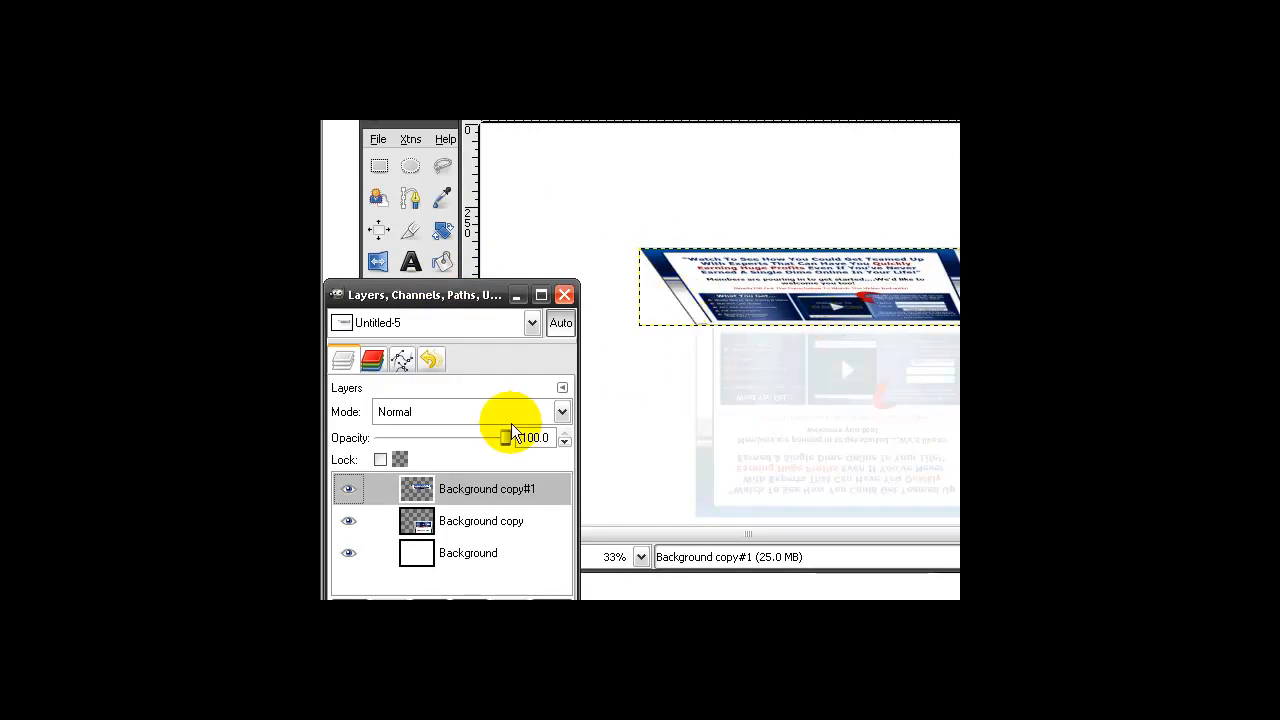
pyautogui.rightClick(504, 497)
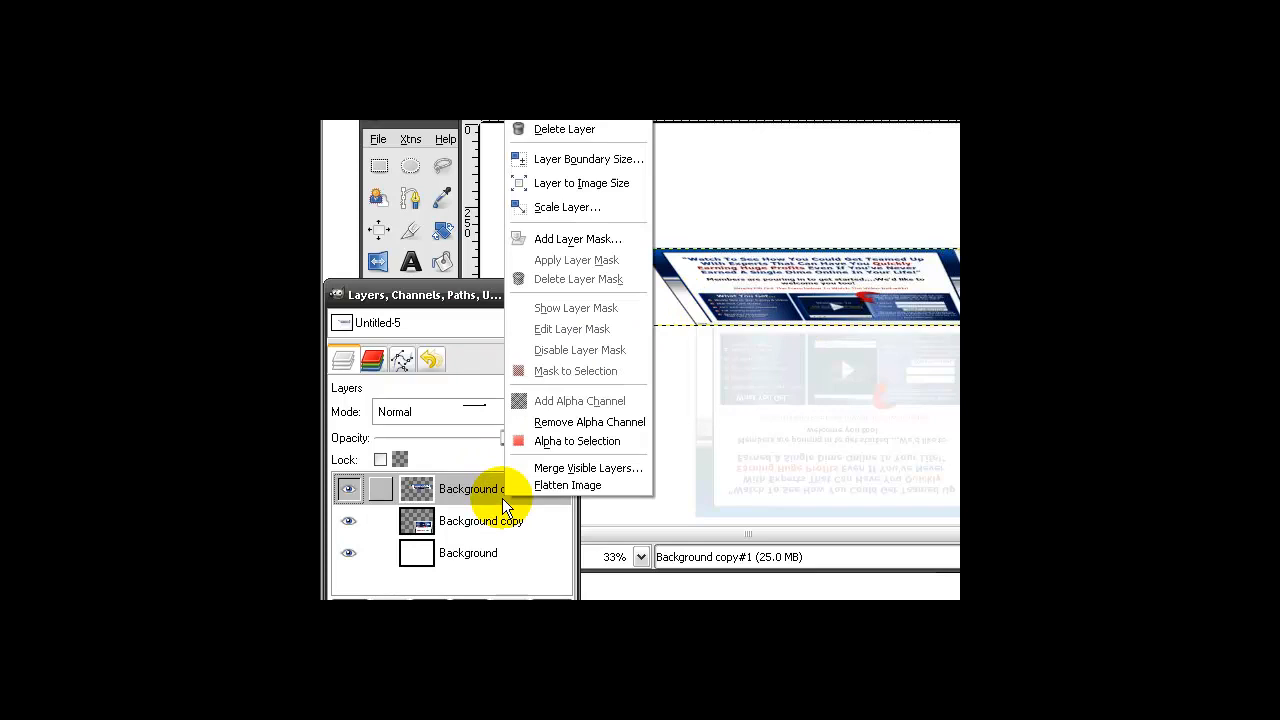
pyautogui.click(567, 440)
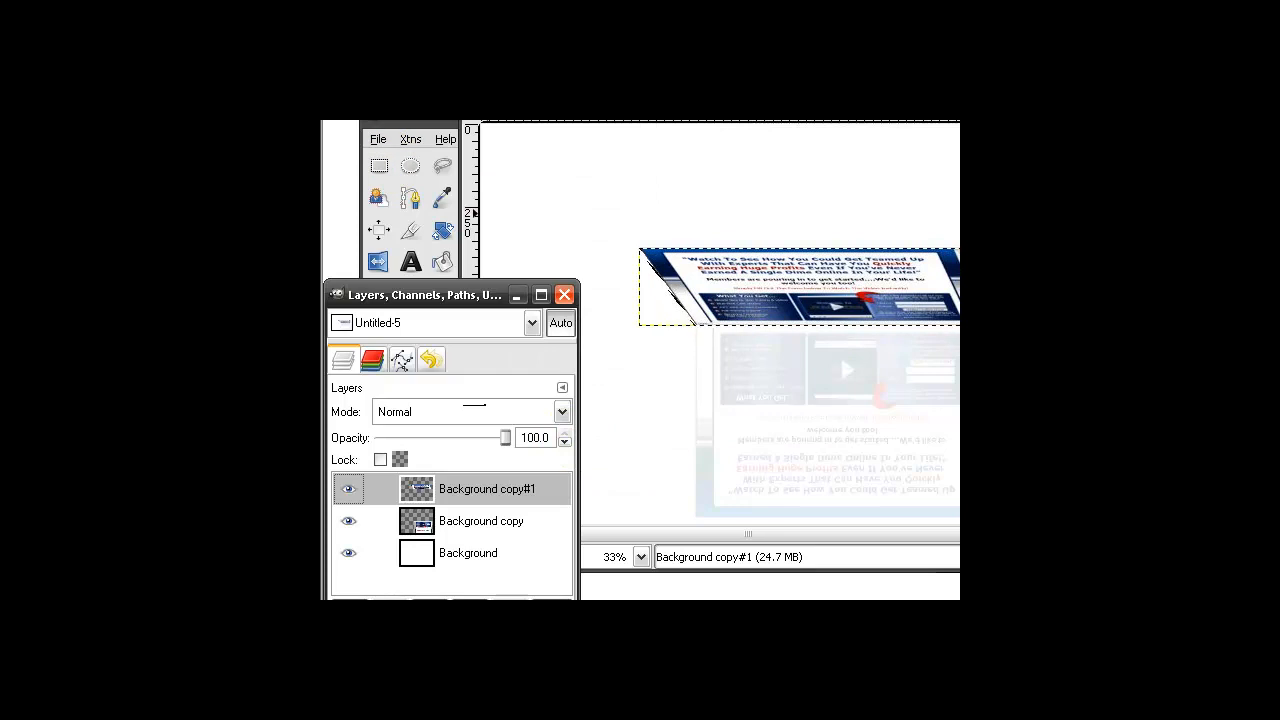
# - Paint the selected slanted shape solid black using the Paintbrush with the Circle (19) brush at scale 10.00, and clear the selection
pyautogui.hotkey('alt', 'Tab')
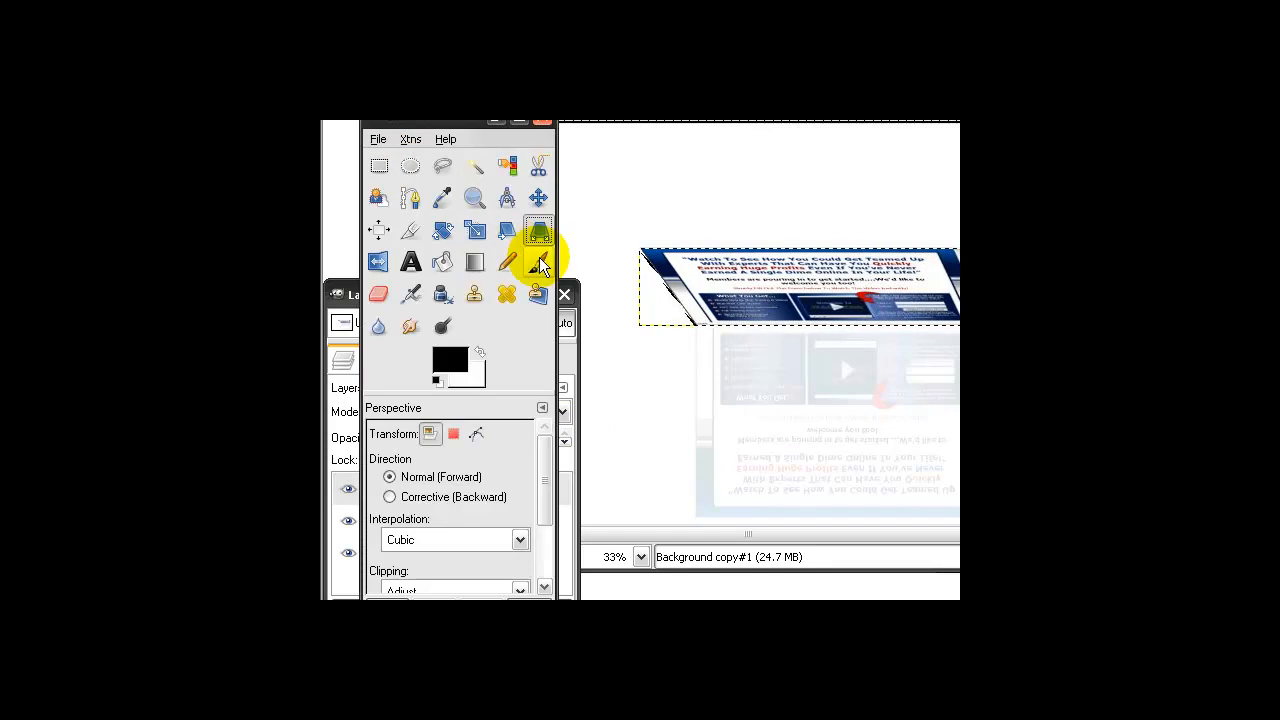
pyautogui.click(539, 262)
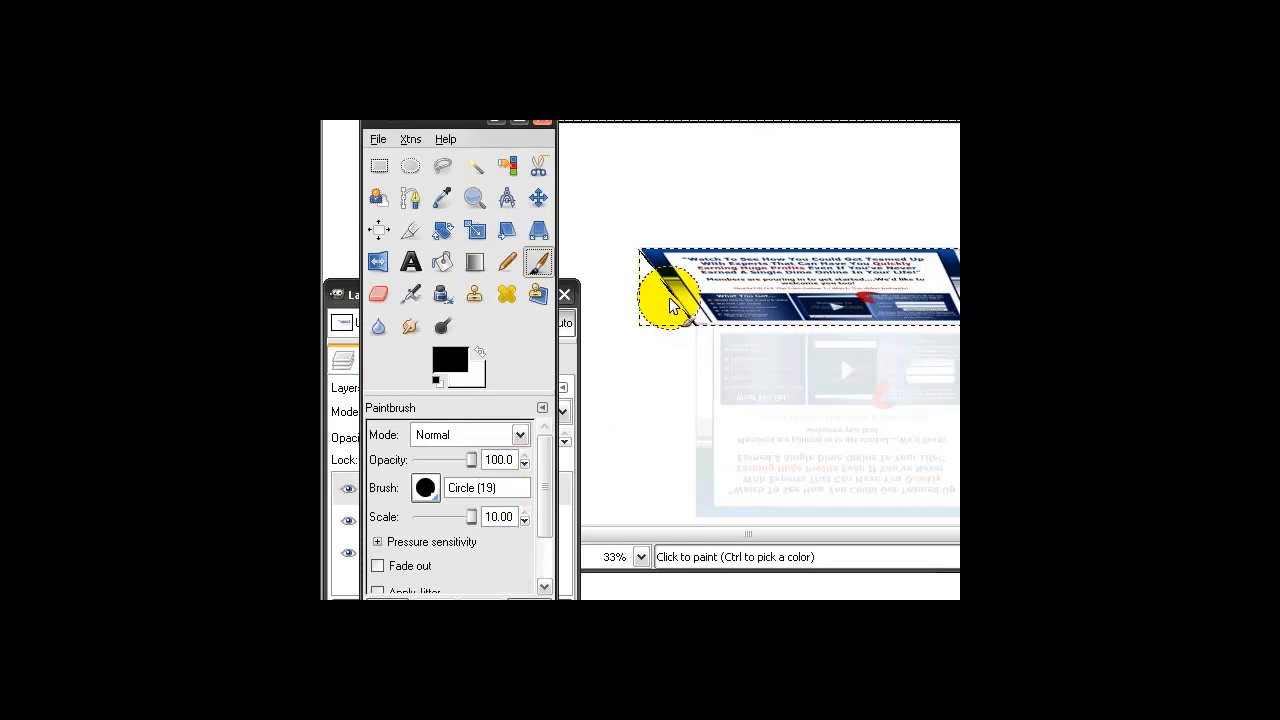
pyautogui.moveTo(670, 307)
pyautogui.mouseDown()
pyautogui.moveTo(663, 265)
pyautogui.moveTo(748, 309)
pyautogui.moveTo(686, 314)
pyautogui.moveTo(757, 241)
pyautogui.moveTo(958, 265)
pyautogui.moveTo(656, 312)
pyautogui.moveTo(836, 295)
pyautogui.moveTo(808, 236)
pyautogui.mouseUp()
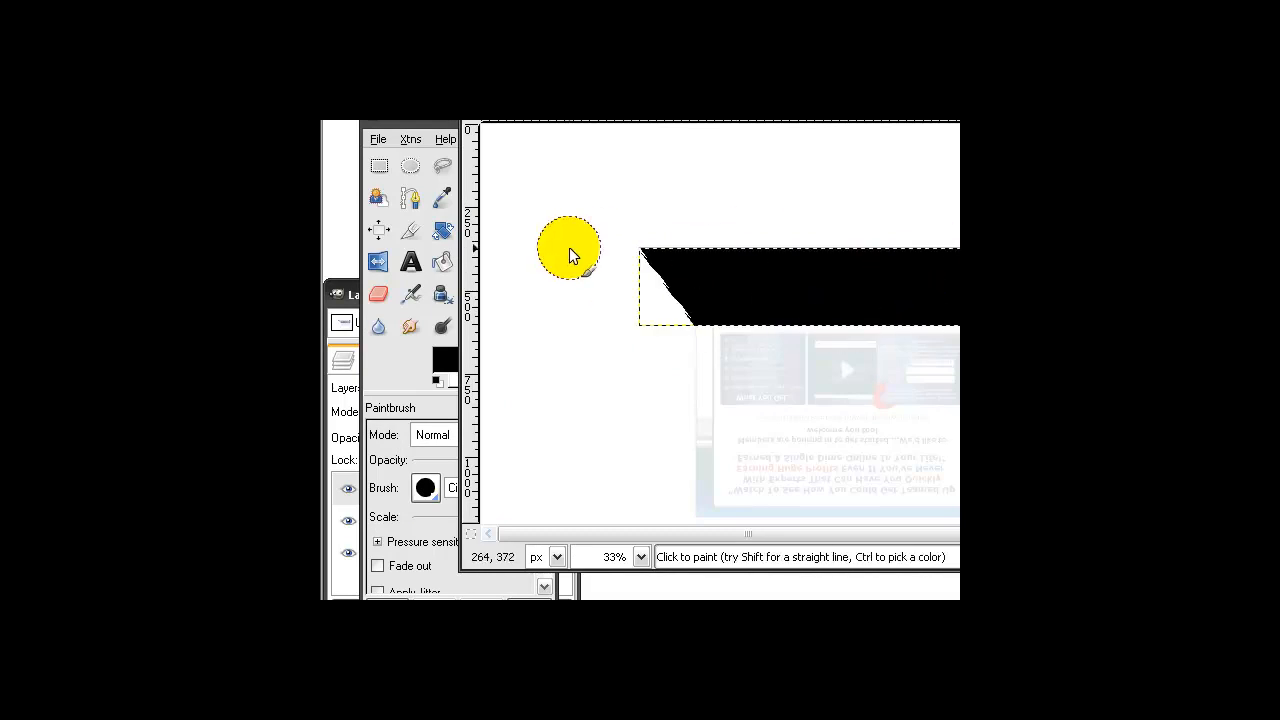
pyautogui.click(380, 168)
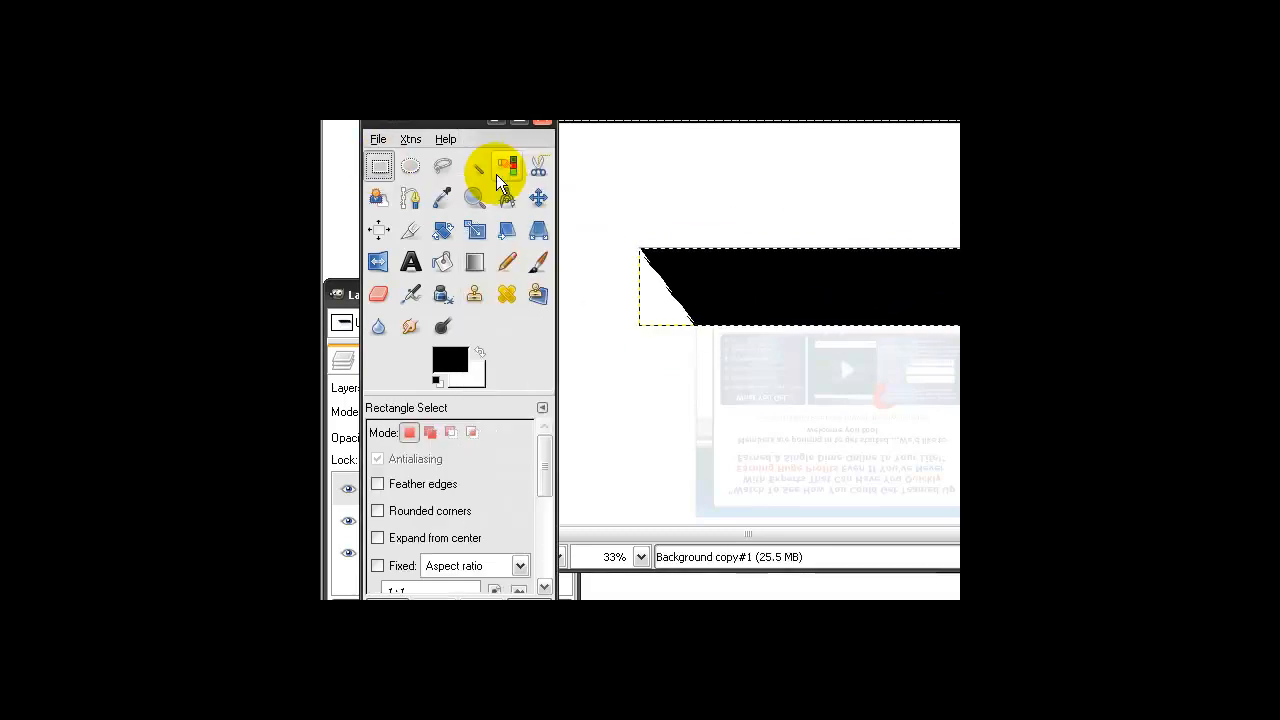
pyautogui.click(580, 177)
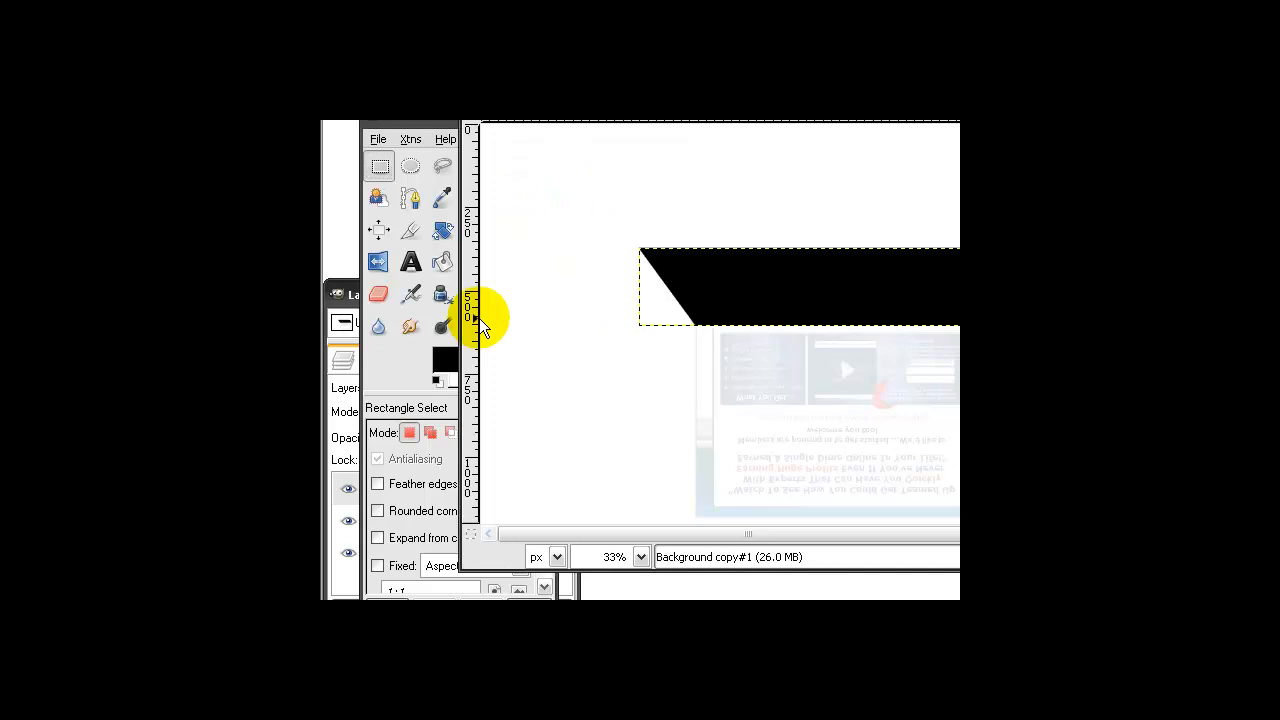
# - Rearrange the toolbox and image windows and bring the original screenshot image to the front, leaving the toolbox reachable
pyautogui.moveTo(410, 123); pyautogui.dragTo(385, 145)
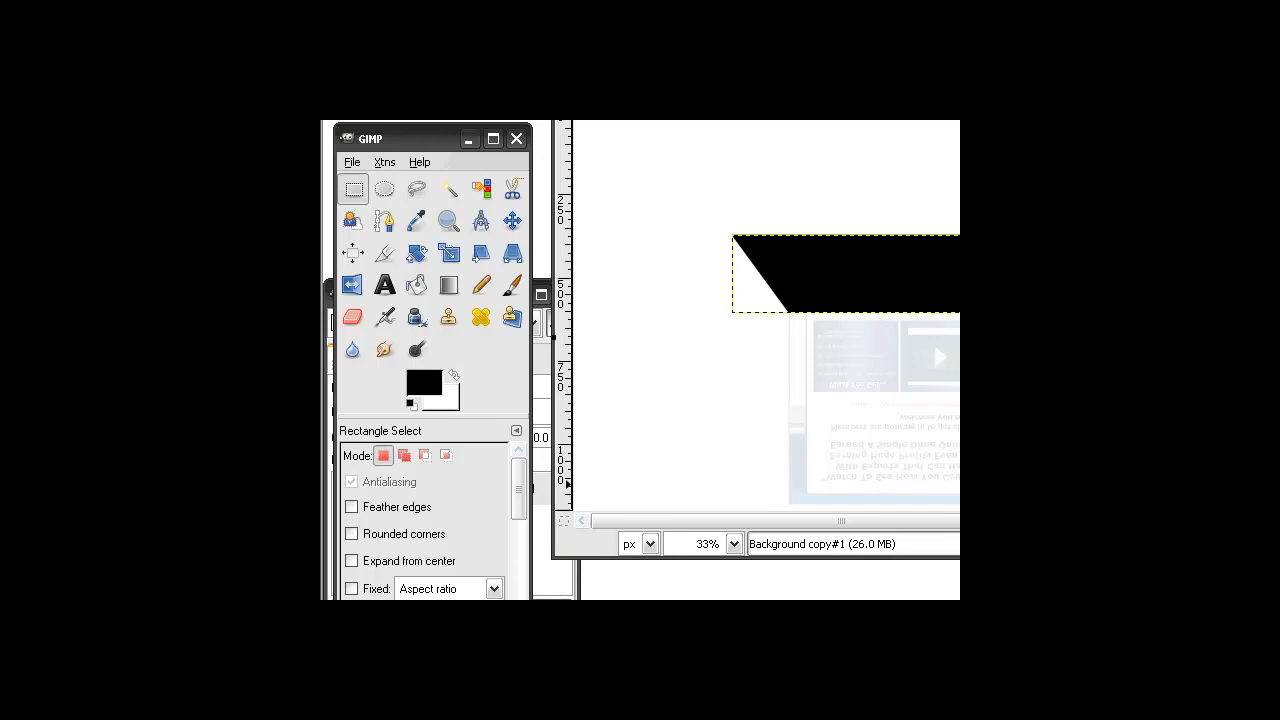
pyautogui.hotkey('alt', 'Tab')
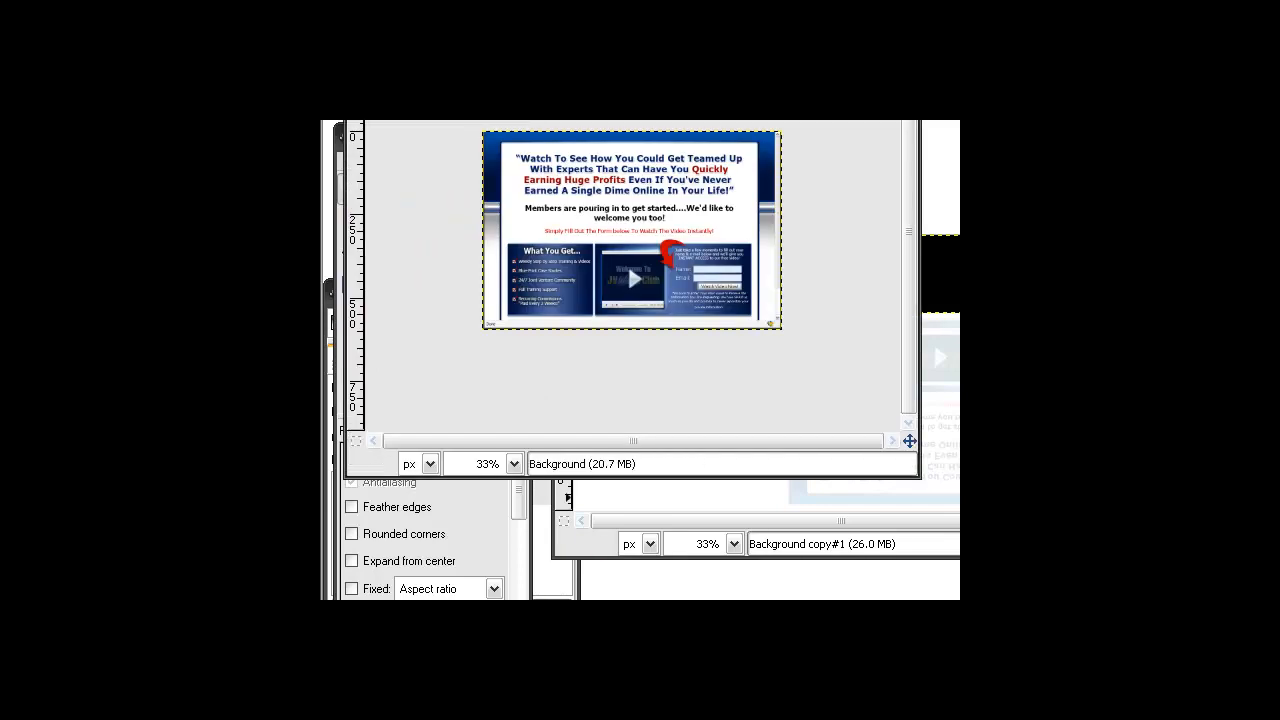
pyautogui.moveTo(420, 102); pyautogui.dragTo(511, 120)
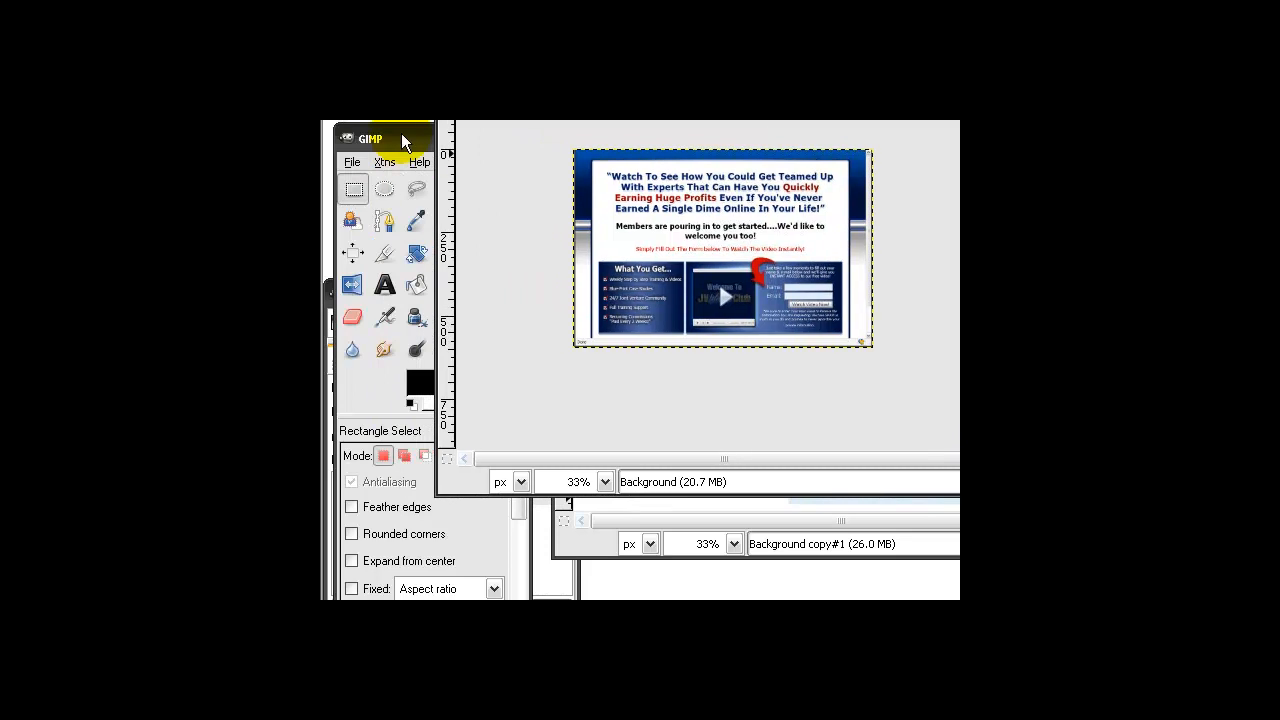
# - Copy the original screenshot's Background layer into the composition and position it directly above the reflection, overlapping the black shadow
pyautogui.click(403, 137)
pyautogui.click(470, 145)
pyautogui.click(394, 337)
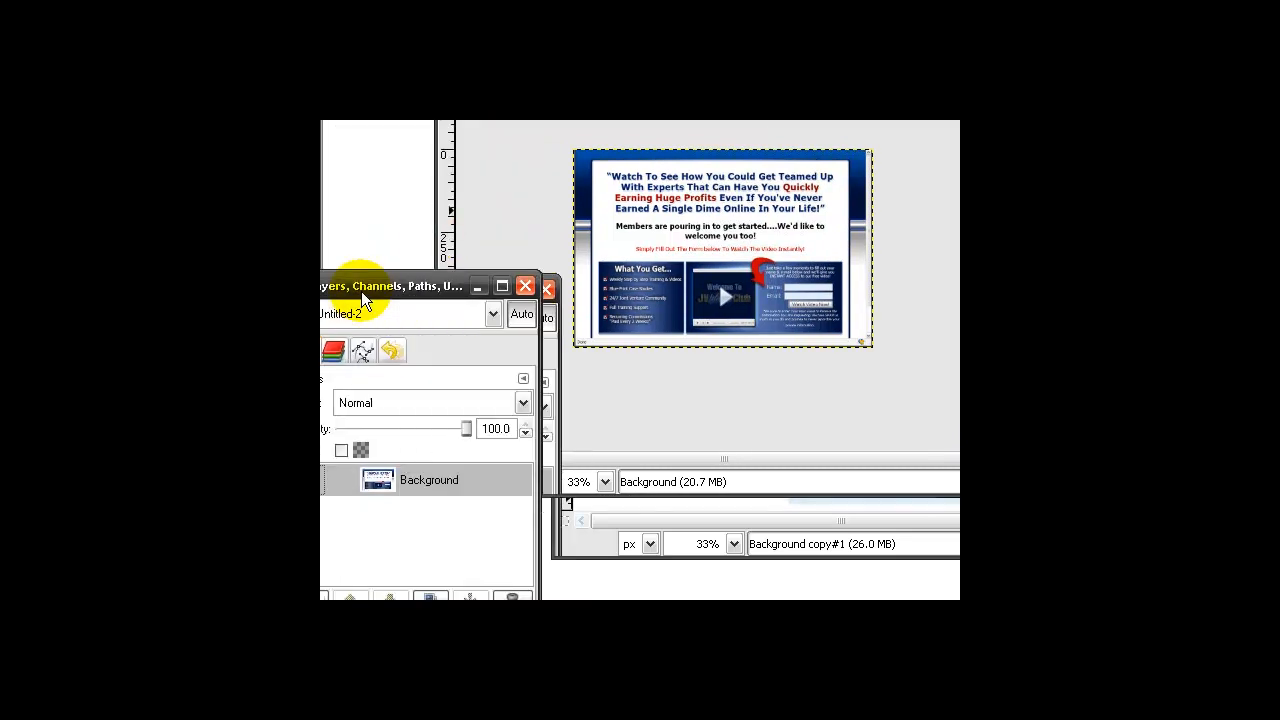
pyautogui.moveTo(400, 483); pyautogui.dragTo(955, 268)
pyautogui.moveTo(936, 60); pyautogui.dragTo(902, 92)
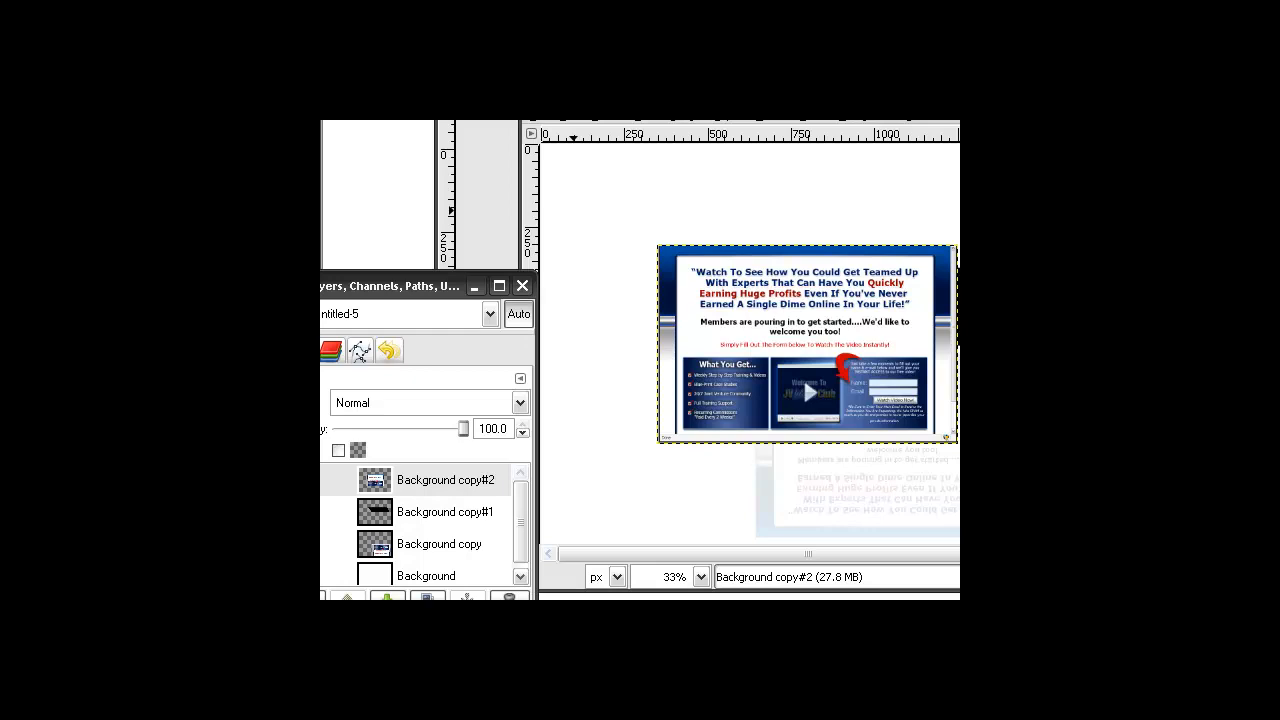
pyautogui.click(512, 221)
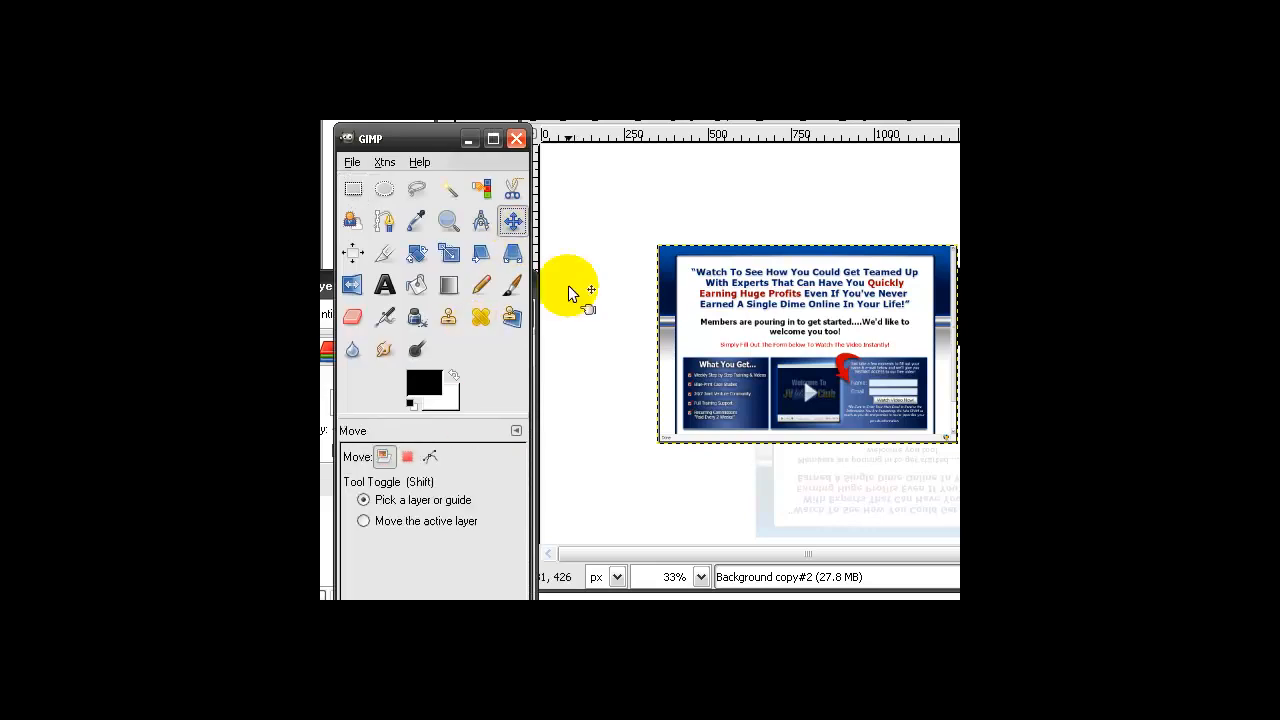
pyautogui.moveTo(772, 352); pyautogui.dragTo(855, 252)
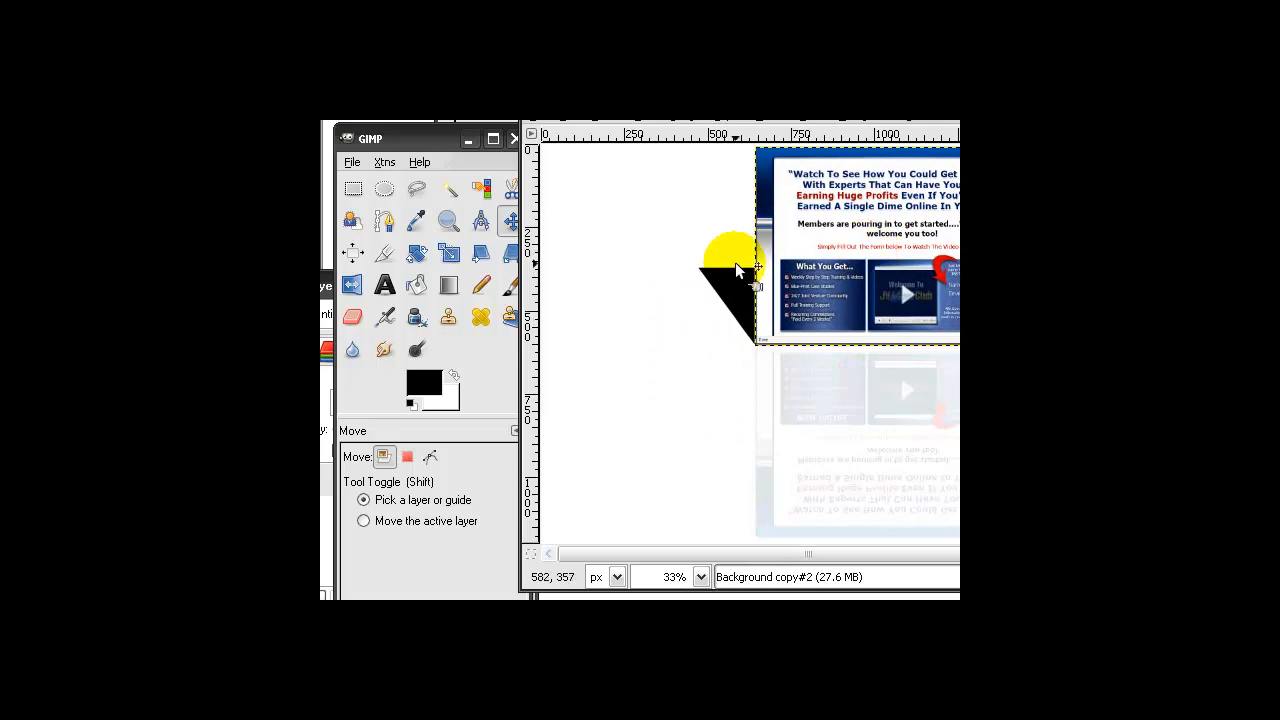
# - Select the black shadow layer, Background copy#1, and expand its boundary to the full image size
pyautogui.click(326, 300)
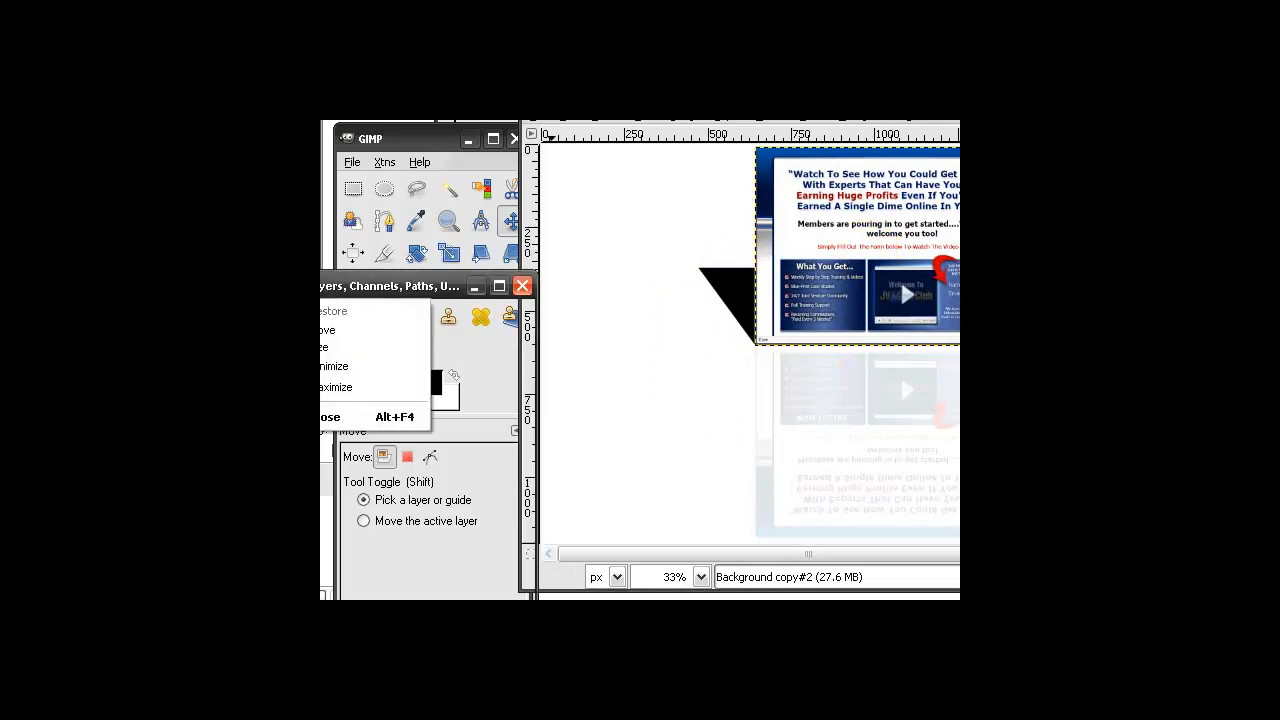
pyautogui.click(436, 522)
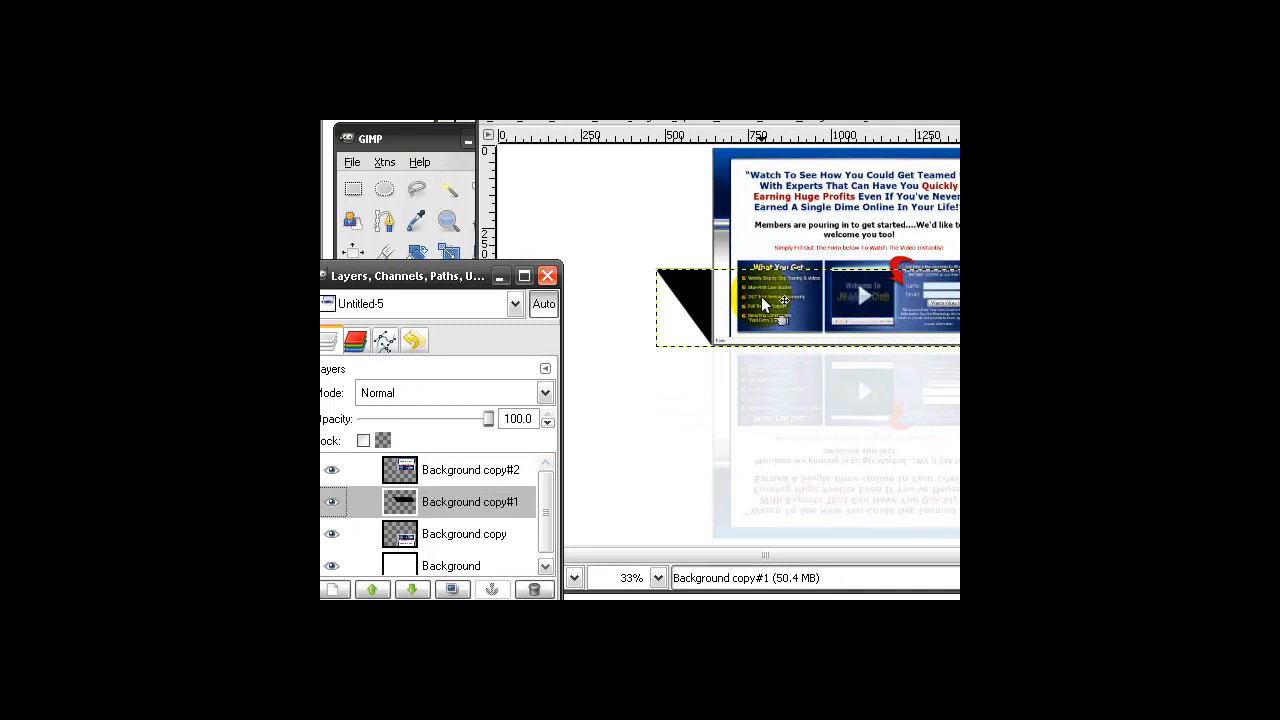
pyautogui.rightClick(474, 502)
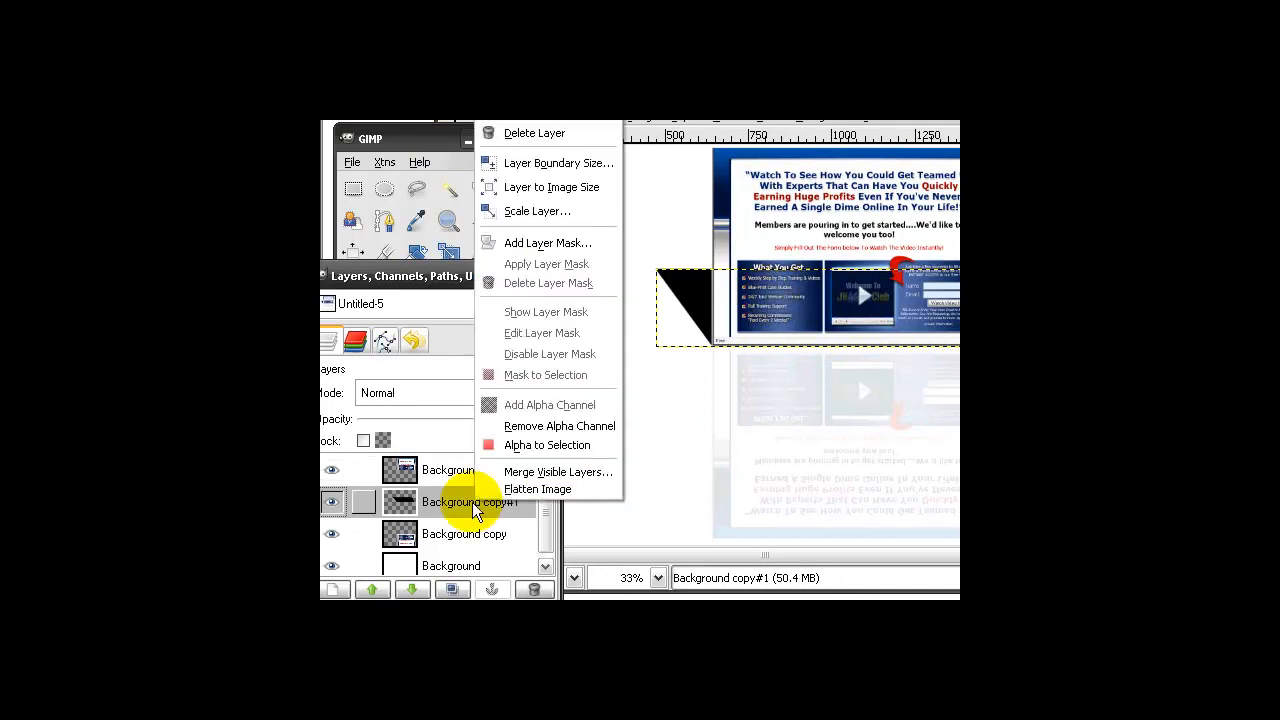
pyautogui.click(560, 190)
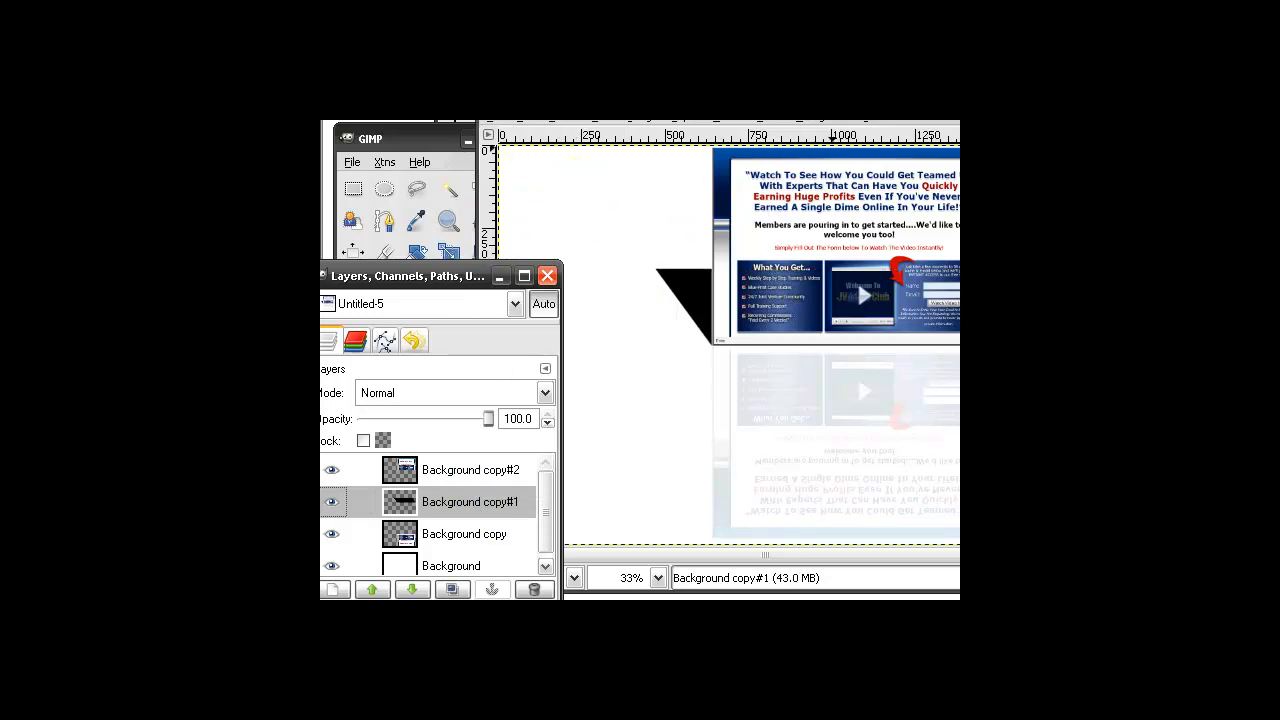
# - Soften the black shadow on Background copy#1 with a Gaussian Blur using the RLE method
pyautogui.click(855, 121)
pyautogui.moveTo(867, 236)
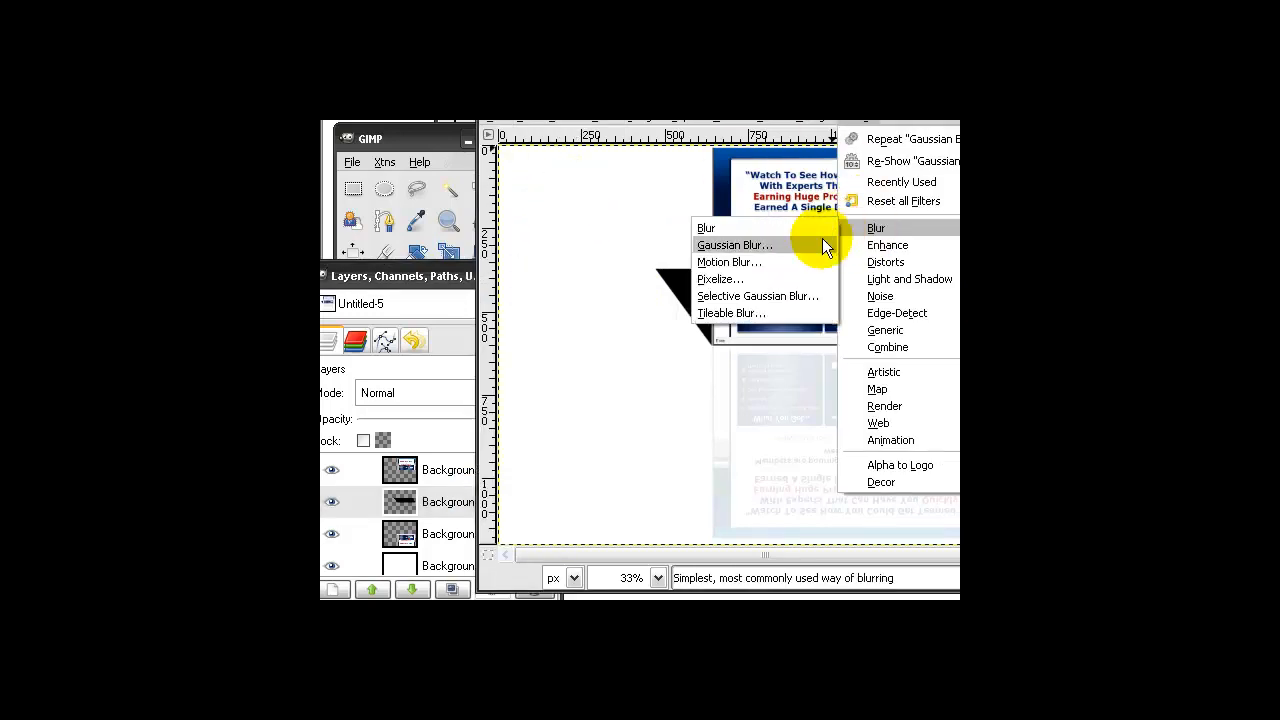
pyautogui.click(818, 243)
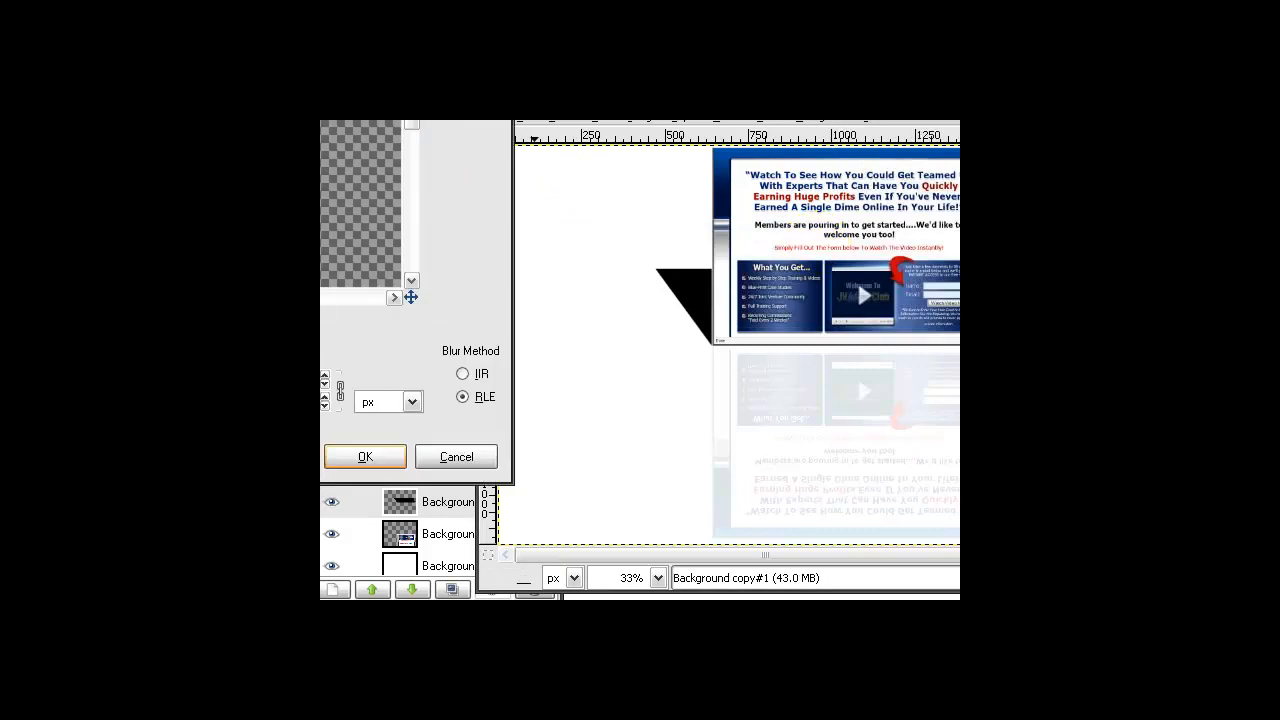
pyautogui.press('Return')
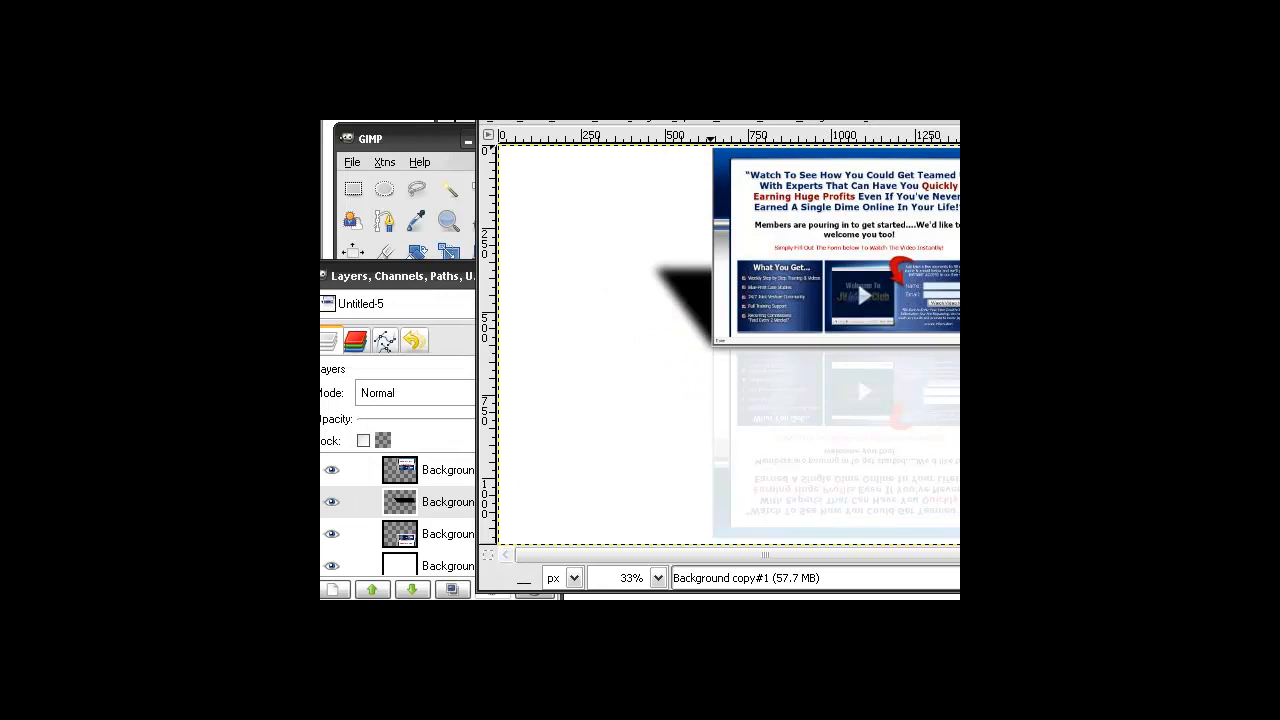
# - Crop the image to a rectangle around the screenshot, its shadow and the upper part of the reflection, and flatten all layers
pyautogui.click(354, 190)
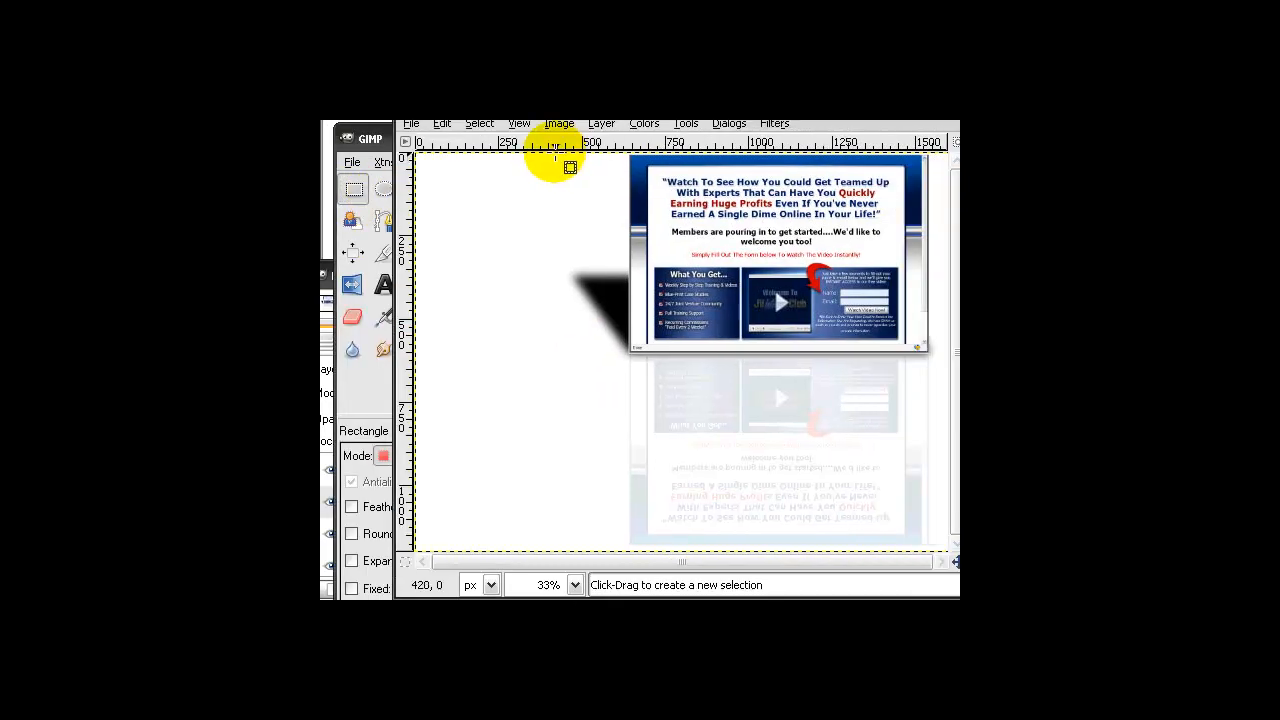
pyautogui.moveTo(548, 152); pyautogui.dragTo(935, 412)
pyautogui.click(559, 123)
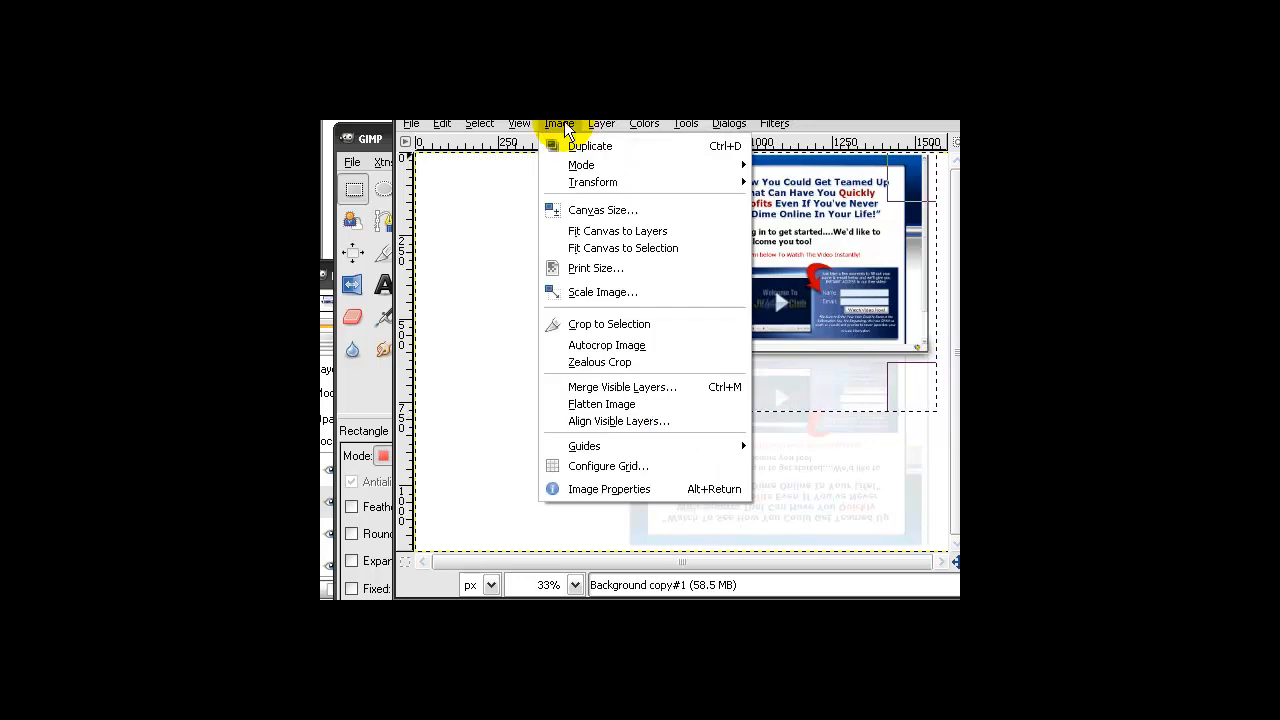
pyautogui.click(600, 328)
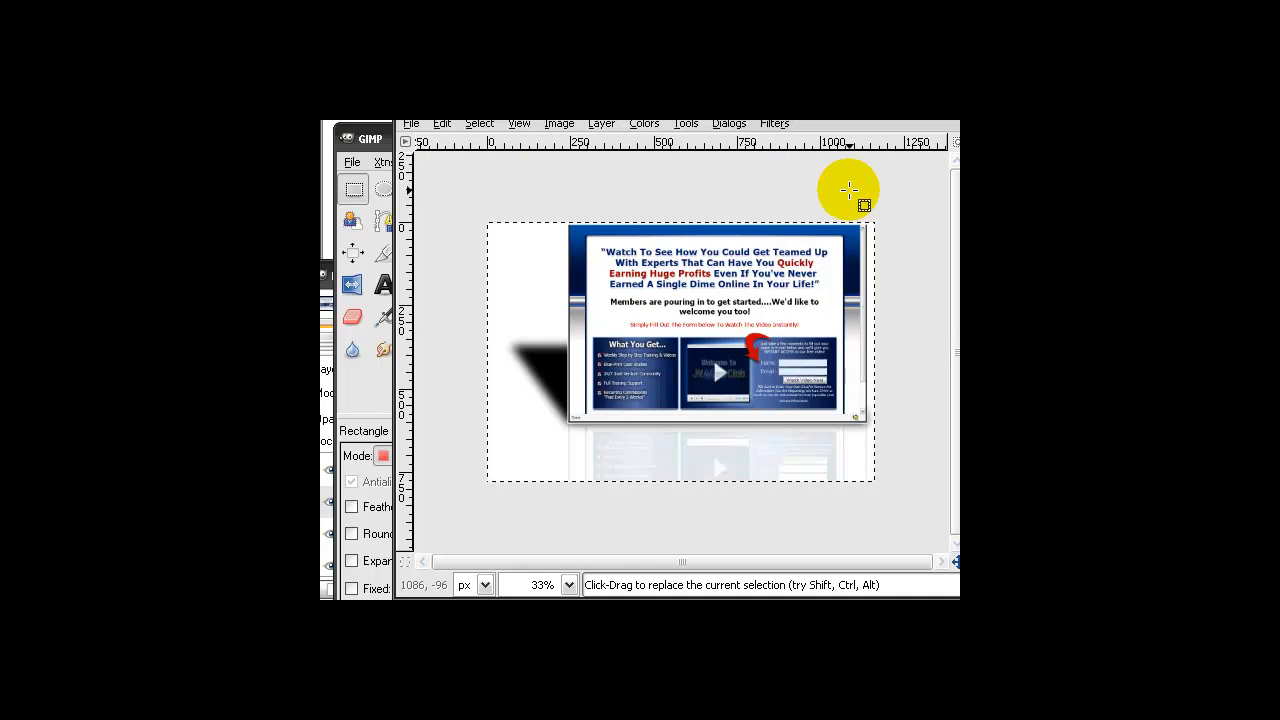
pyautogui.click(559, 123)
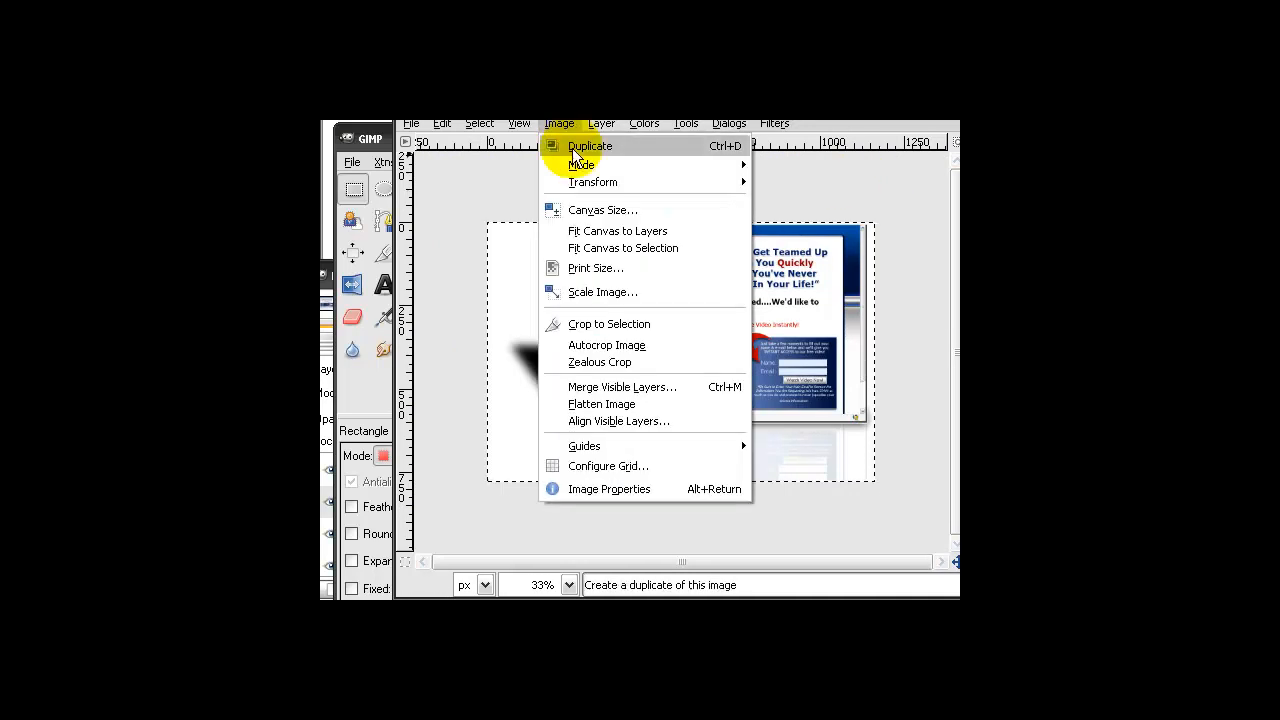
pyautogui.click(598, 404)
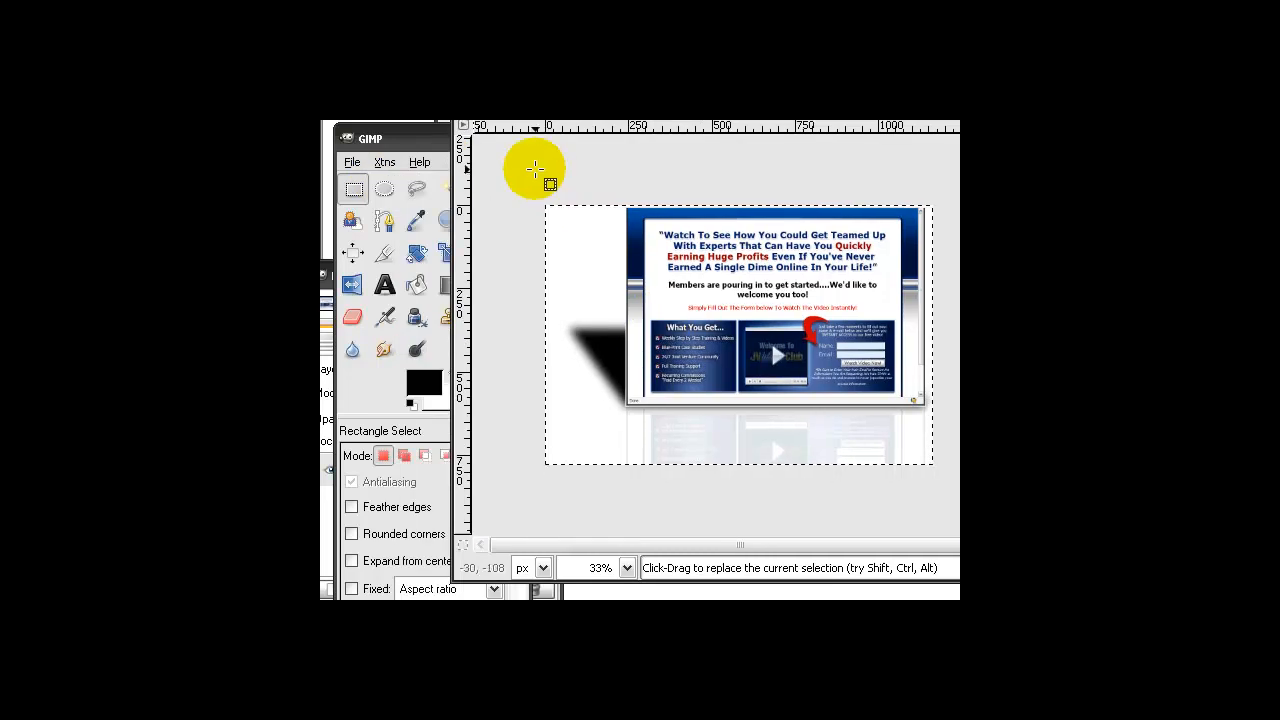
pyautogui.hotkey('alt', 'f')
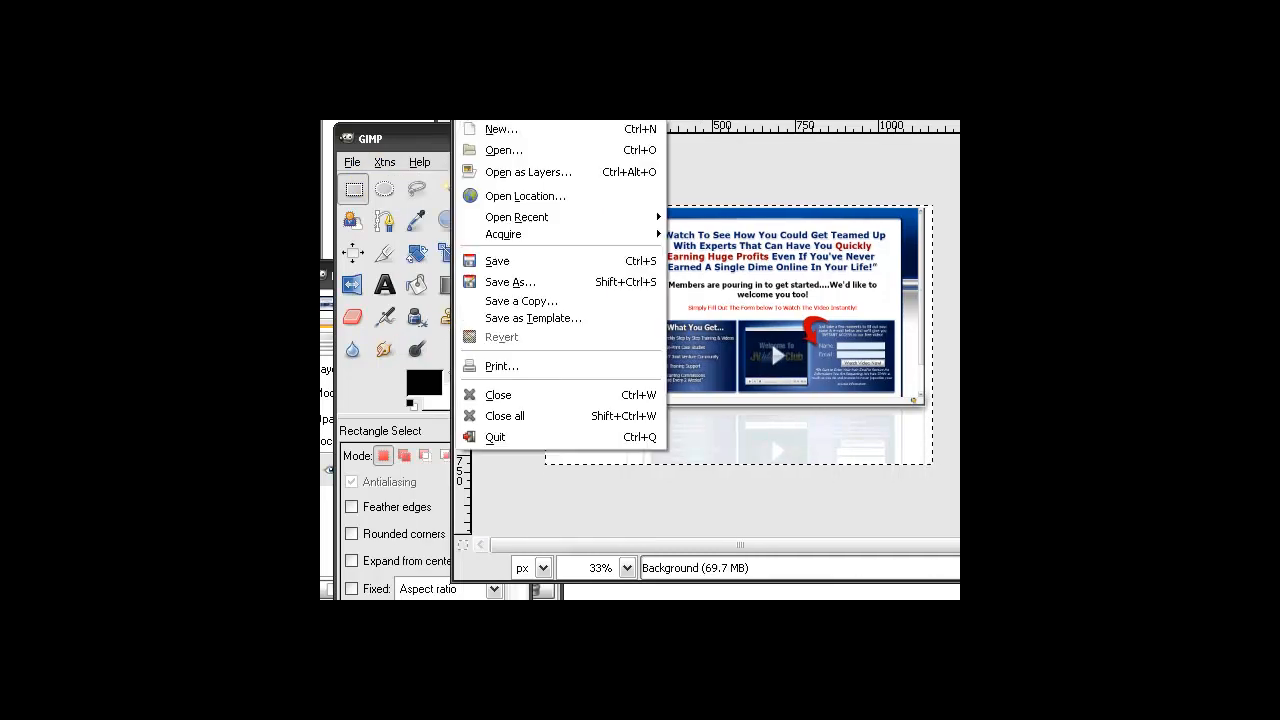
pyautogui.click(490, 280)
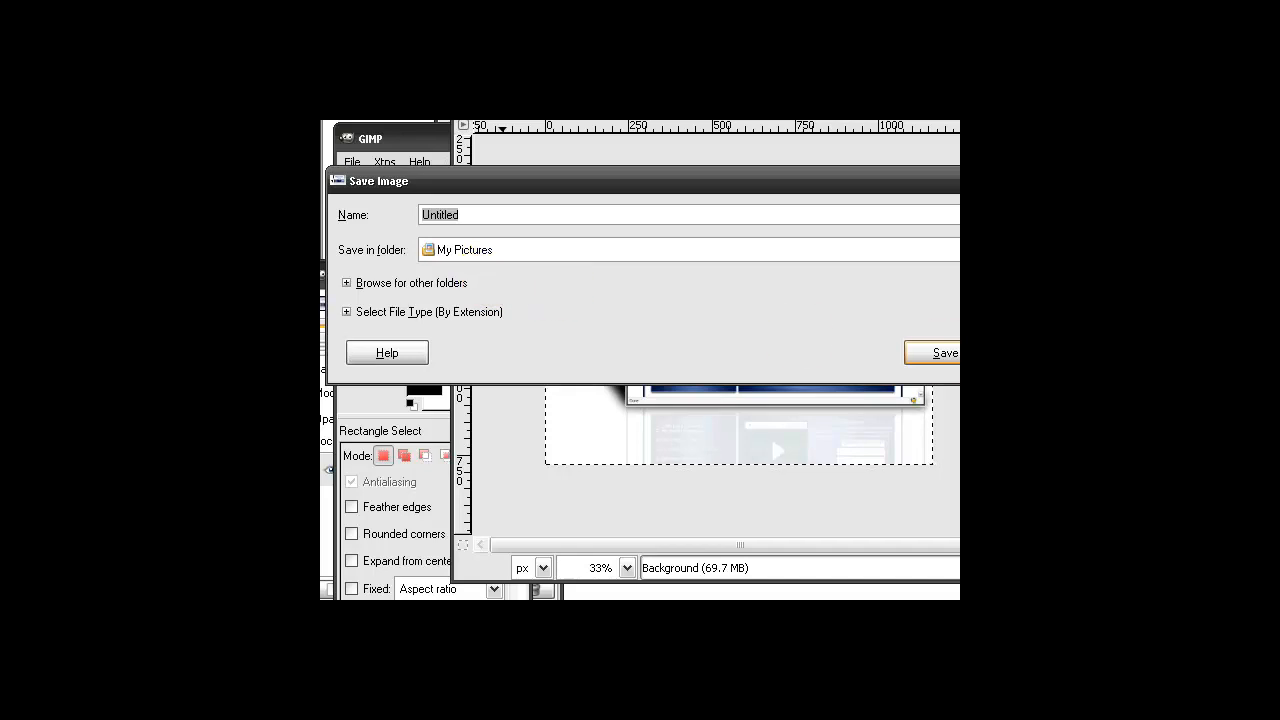
pyautogui.press('Escape')
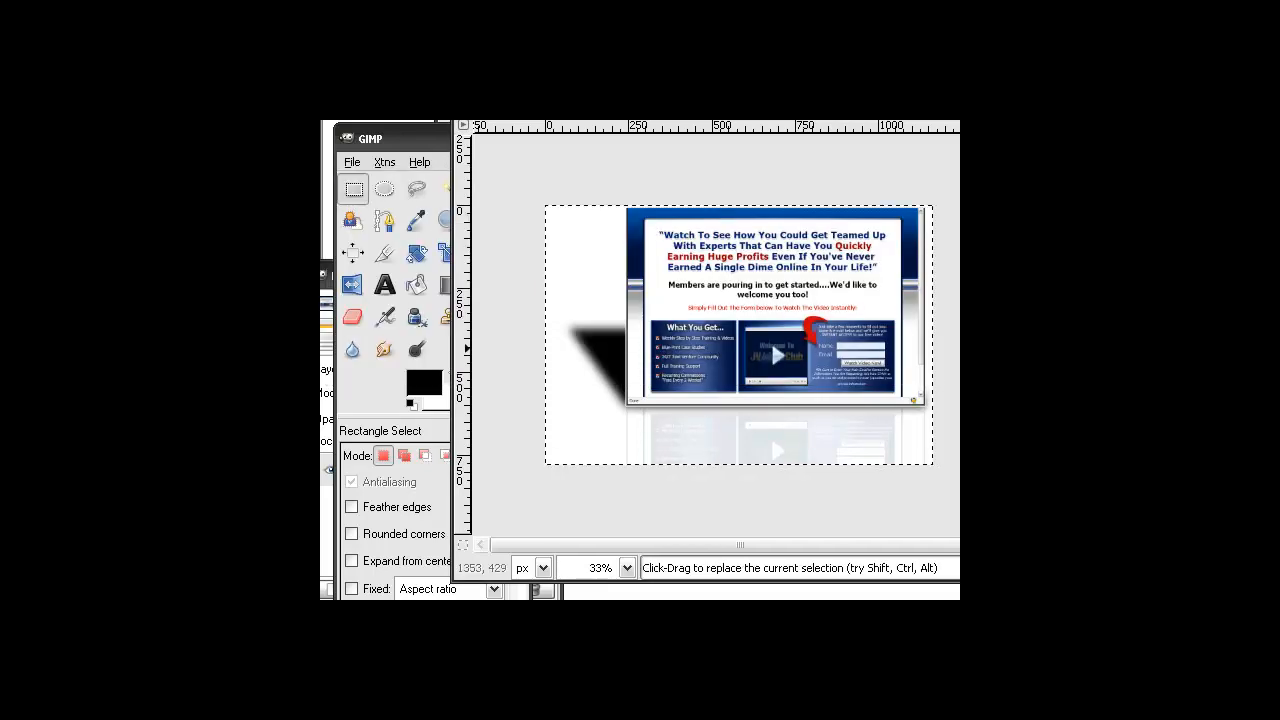